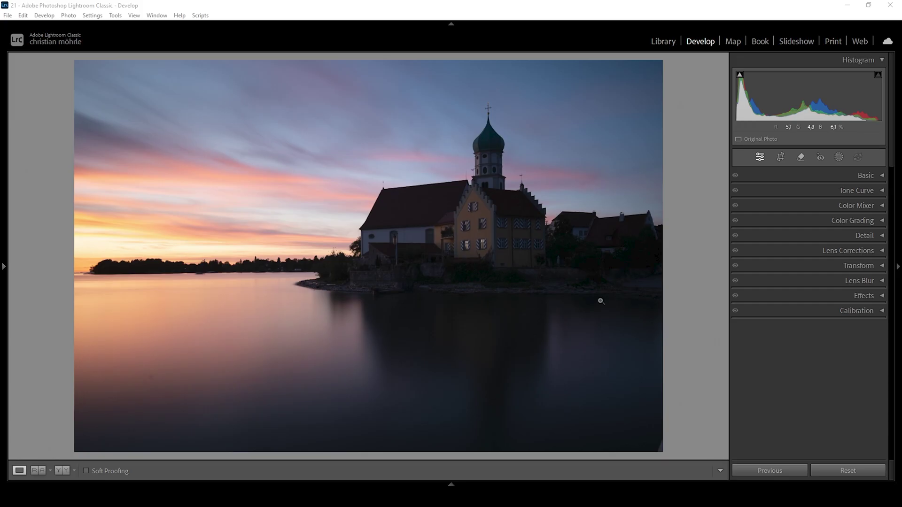
- Try raising the photo's overall exposure to +1.22, and reset it to 0
{"action": "left_click", "coordinate": [874, 175]}
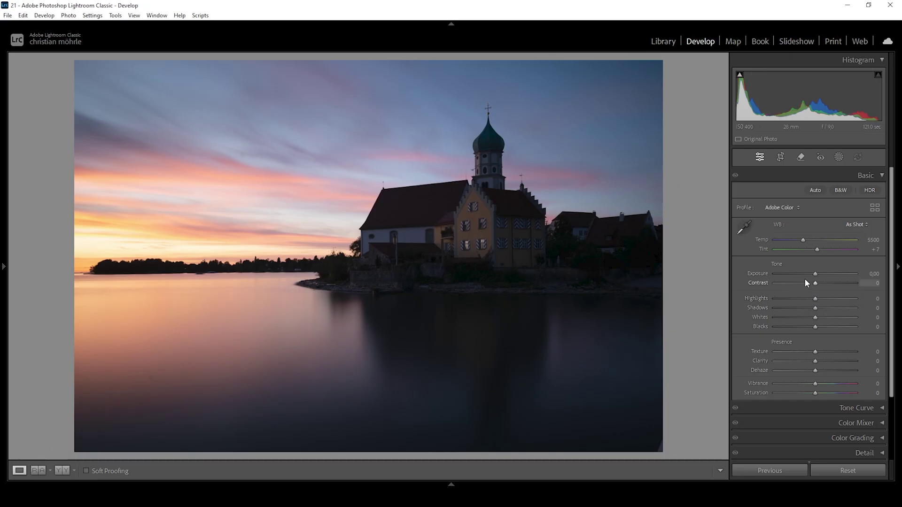
{"action": "left_click_drag", "start_coordinate": [815, 274], "coordinate": [822, 275]}
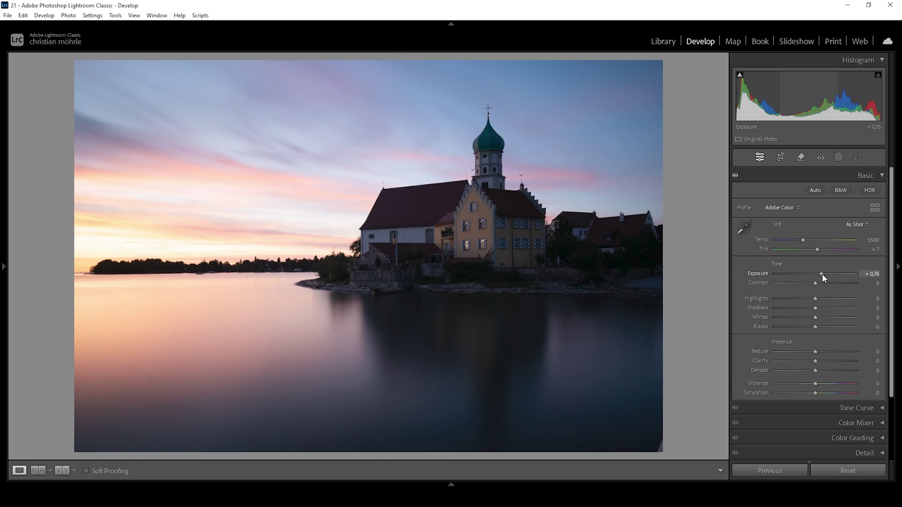
{"action": "left_click_drag", "start_coordinate": [823, 274], "coordinate": [826, 275]}
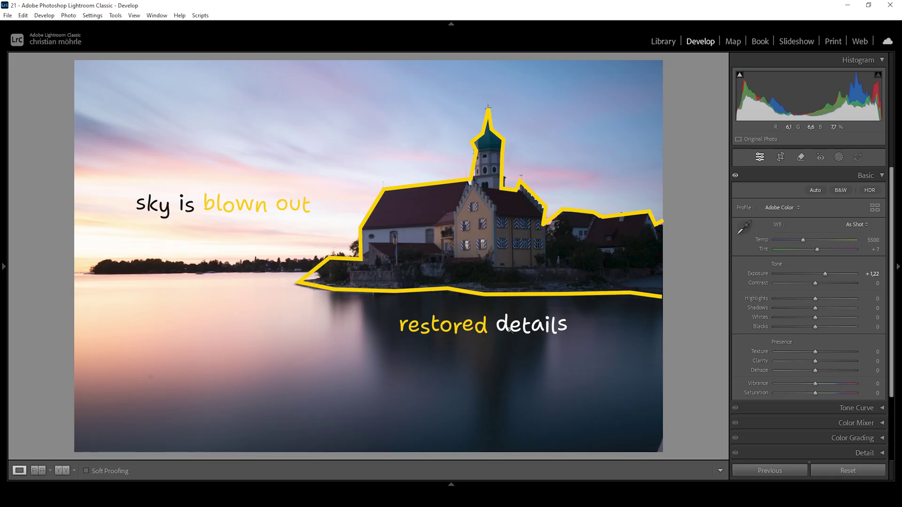
{"action": "double_click", "coordinate": [824, 275]}
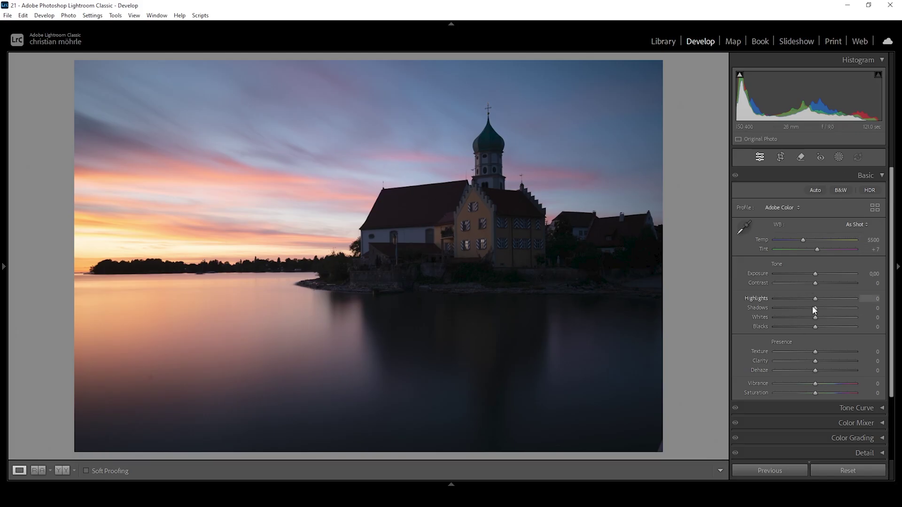
- Brighten the dark areas of the photo with shadows at +23 and blacks at +27
{"action": "left_click_drag", "start_coordinate": [815, 308], "coordinate": [820, 310]}
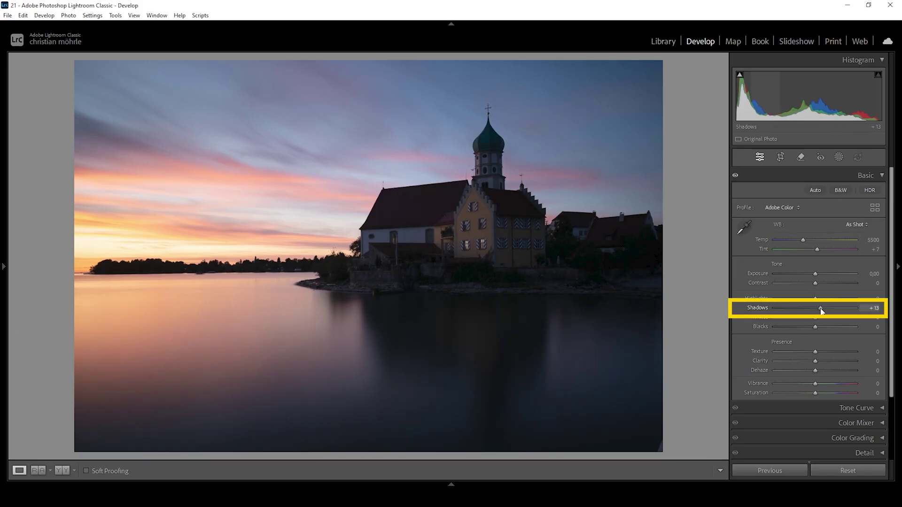
{"action": "left_click_drag", "start_coordinate": [821, 310], "coordinate": [825, 311]}
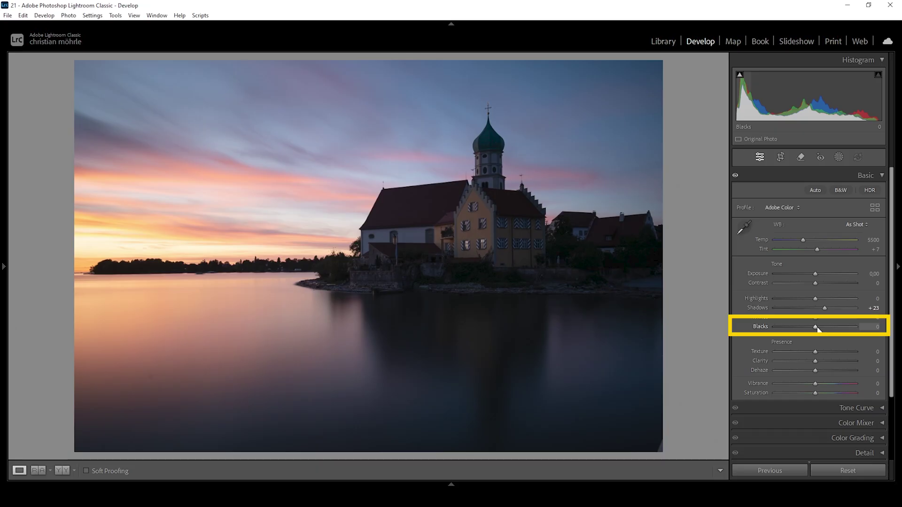
{"action": "left_click_drag", "start_coordinate": [819, 334], "coordinate": [833, 330]}
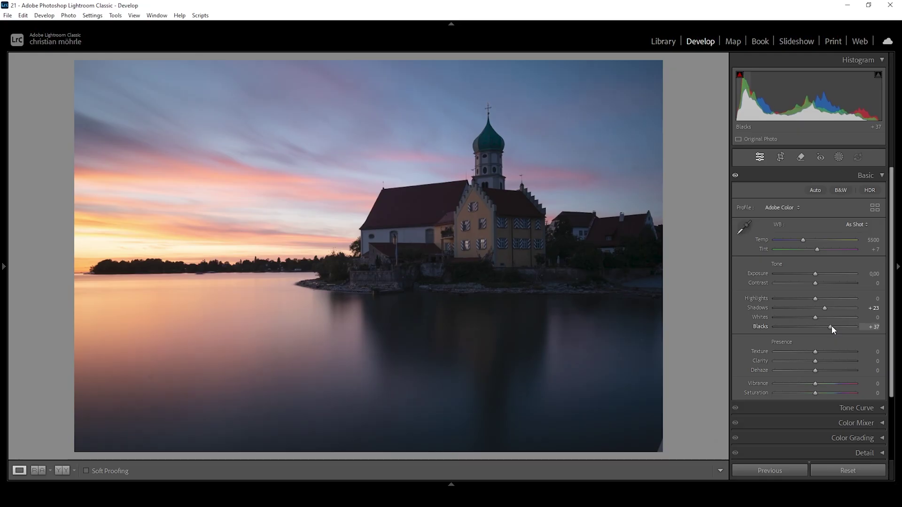
{"action": "left_click_drag", "start_coordinate": [830, 326], "coordinate": [827, 325]}
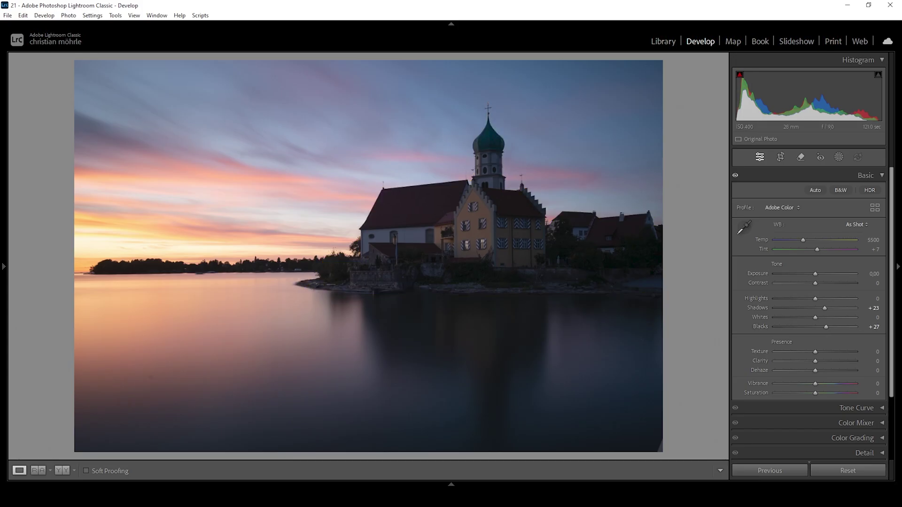
- Apply the Adobe Landscape profile and set the white balance temperature to 5800
{"action": "left_click", "coordinate": [771, 210]}
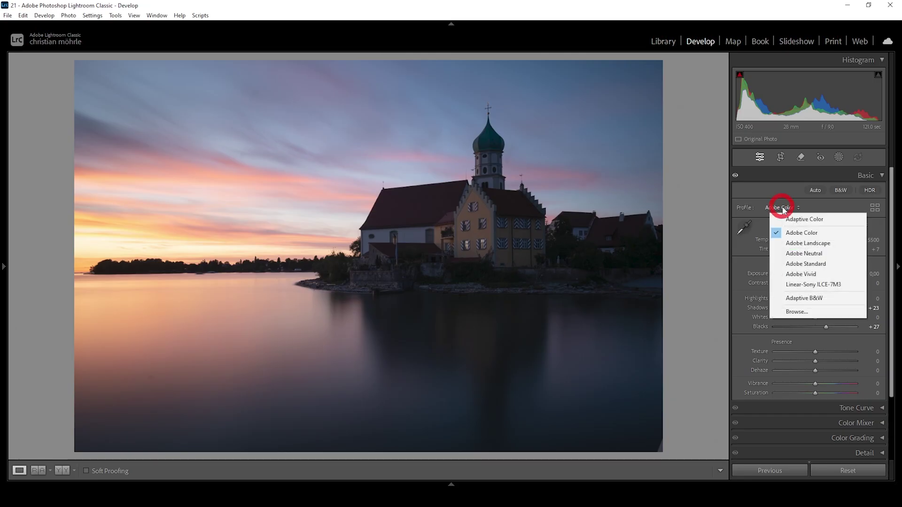
{"action": "left_click", "coordinate": [810, 244]}
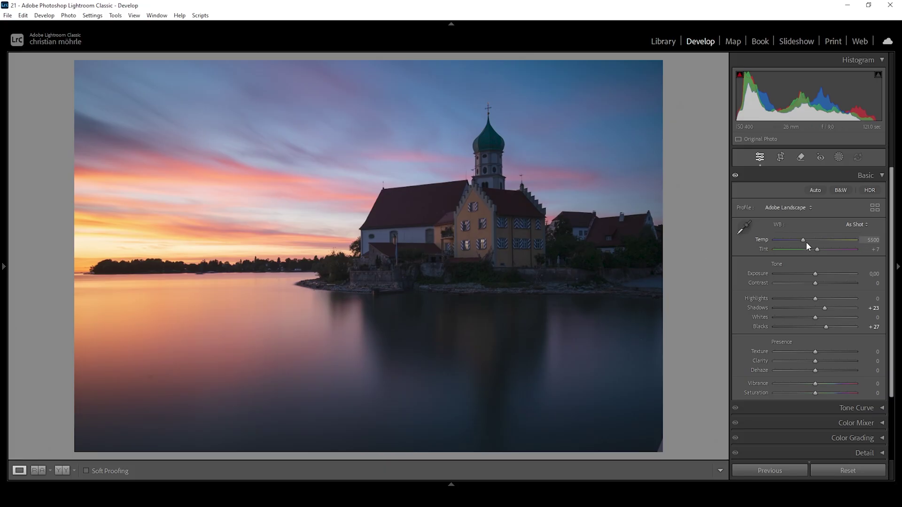
{"action": "left_click_drag", "start_coordinate": [804, 241], "coordinate": [805, 241]}
- Set vibrance to +3, texture to +6 and clarity to -5, and compare the photo before and after
{"action": "left_click_drag", "start_coordinate": [815, 384], "coordinate": [816, 387]}
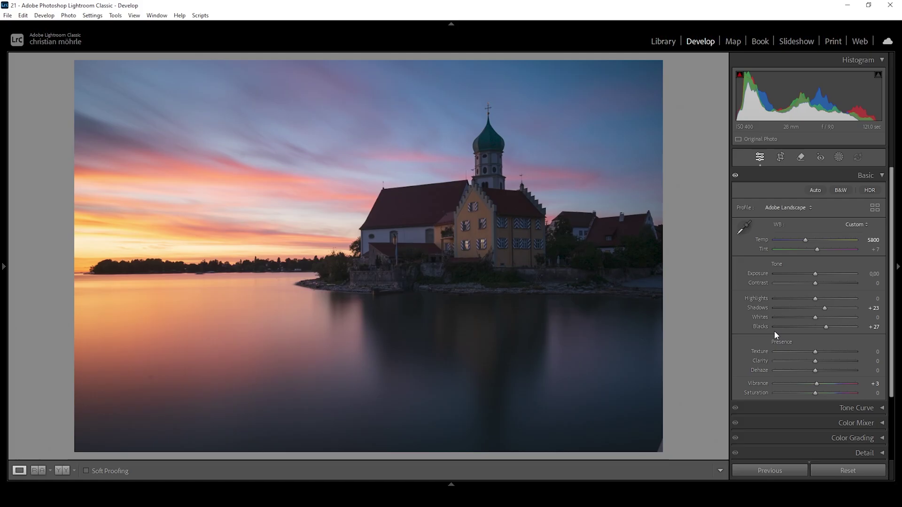
{"action": "left_click_drag", "start_coordinate": [815, 352], "coordinate": [816, 353]}
{"action": "left_click_drag", "start_coordinate": [815, 361], "coordinate": [812, 361]}
{"action": "left_click_drag", "start_coordinate": [812, 362], "coordinate": [813, 363]}
{"action": "left_click", "coordinate": [69, 472]}
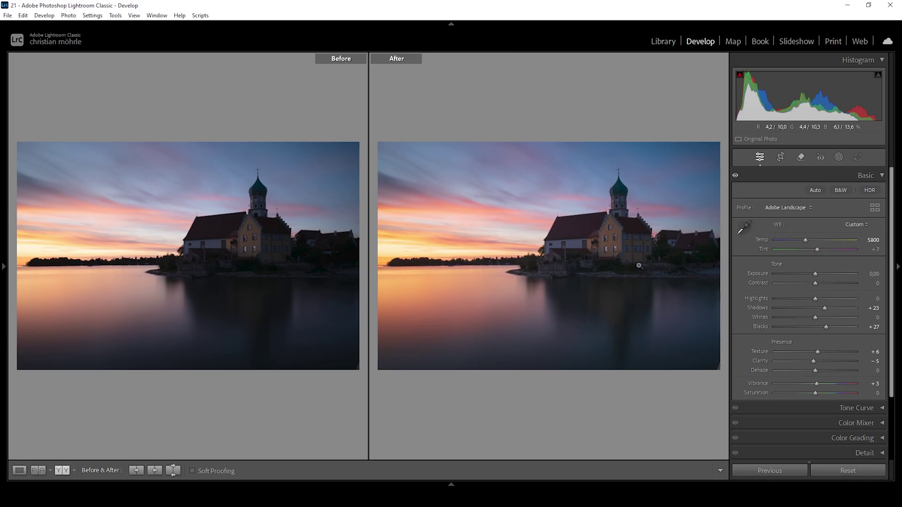
{"action": "left_click", "coordinate": [25, 471]}
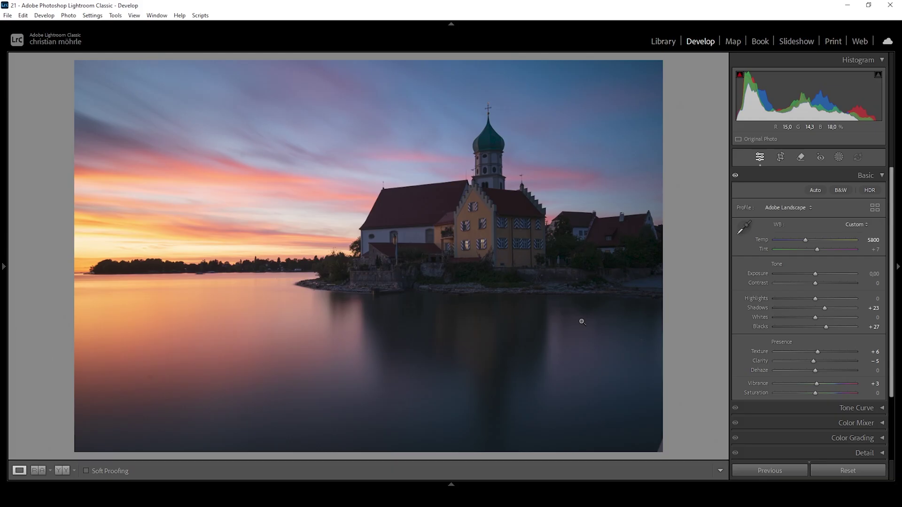
- Create a subject mask covering the church and buildings, and set its exposure to 0.35
{"action": "left_click", "coordinate": [839, 160]}
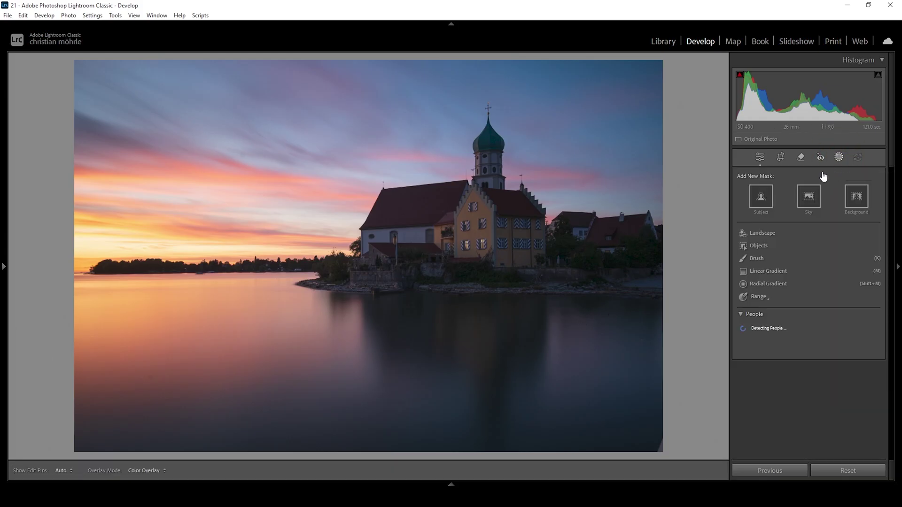
{"action": "left_click", "coordinate": [760, 198]}
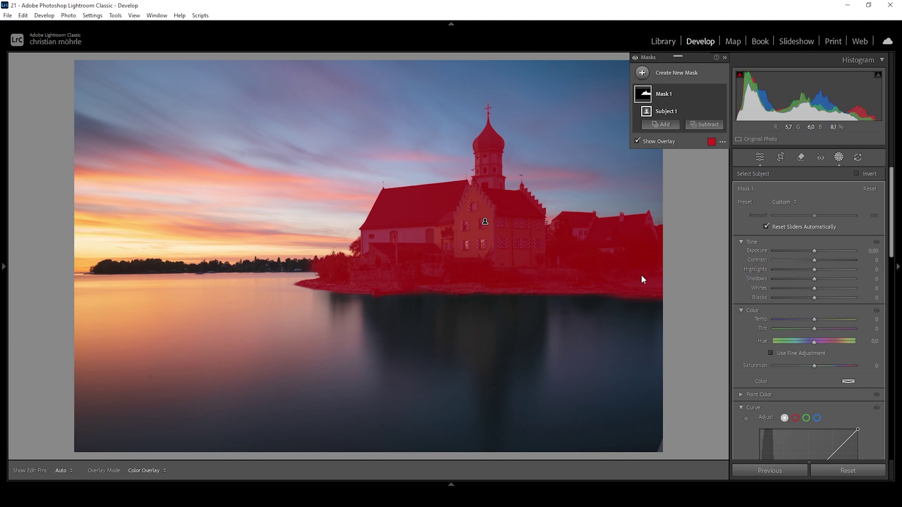
{"action": "left_click", "coordinate": [815, 254]}
{"action": "left_click_drag", "start_coordinate": [815, 255], "coordinate": [817, 255]}
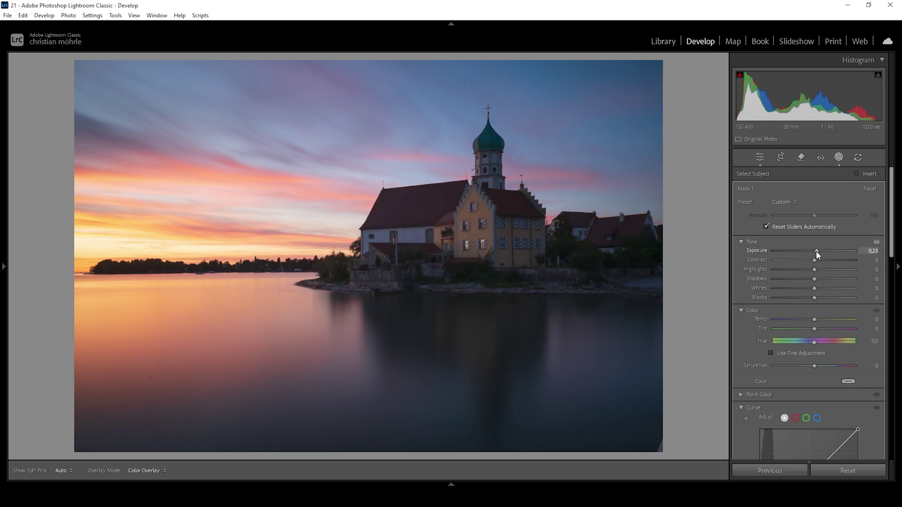
{"action": "left_click_drag", "start_coordinate": [817, 255], "coordinate": [817, 255]}
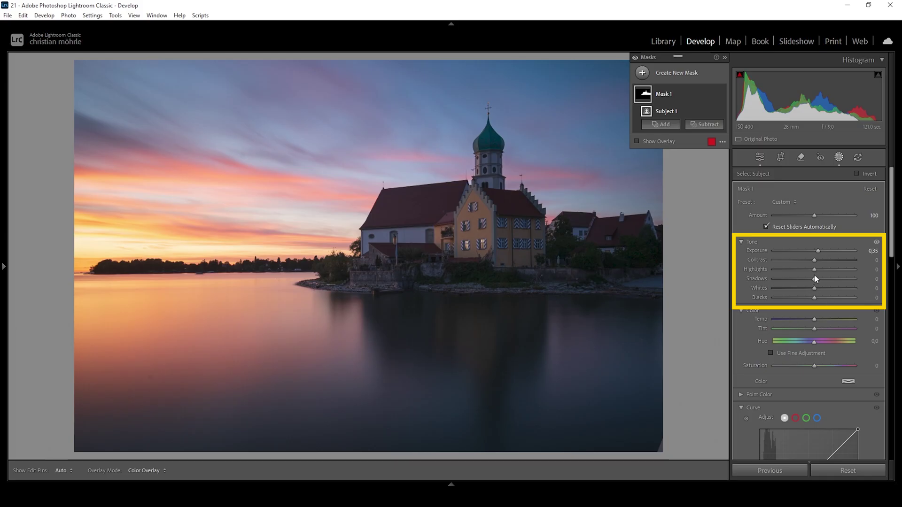
- Set the subject mask's shadows to 15, whites to 12 and blacks to 3, and compare the result without the mask
{"action": "left_click_drag", "start_coordinate": [815, 277], "coordinate": [822, 280]}
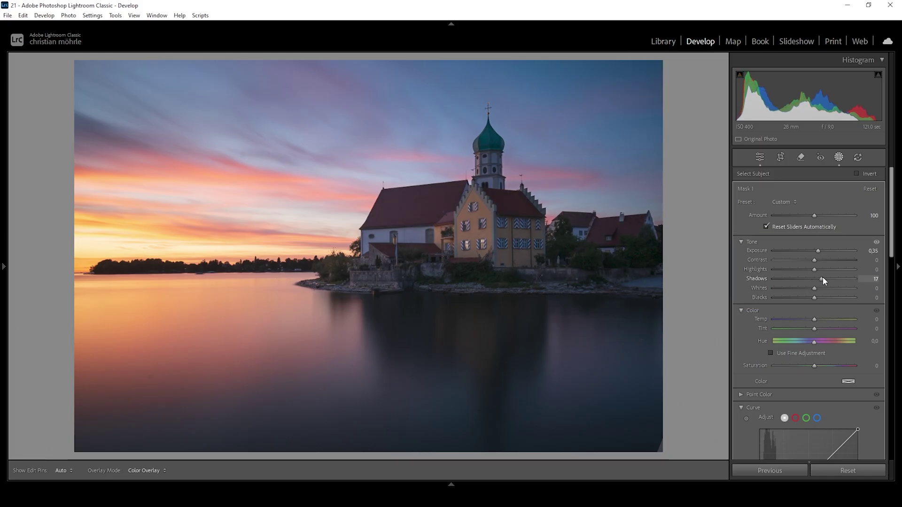
{"action": "left_click_drag", "start_coordinate": [823, 278], "coordinate": [821, 278]}
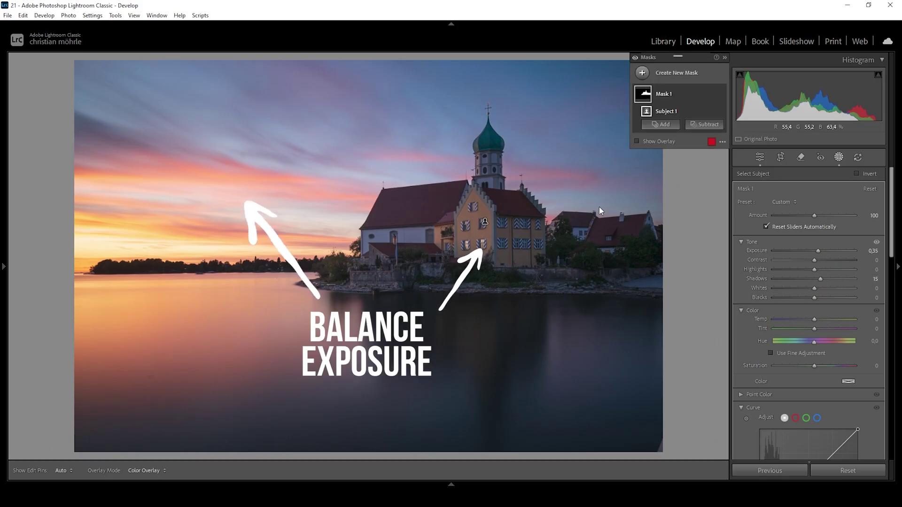
{"action": "left_click_drag", "start_coordinate": [815, 299], "coordinate": [817, 301]}
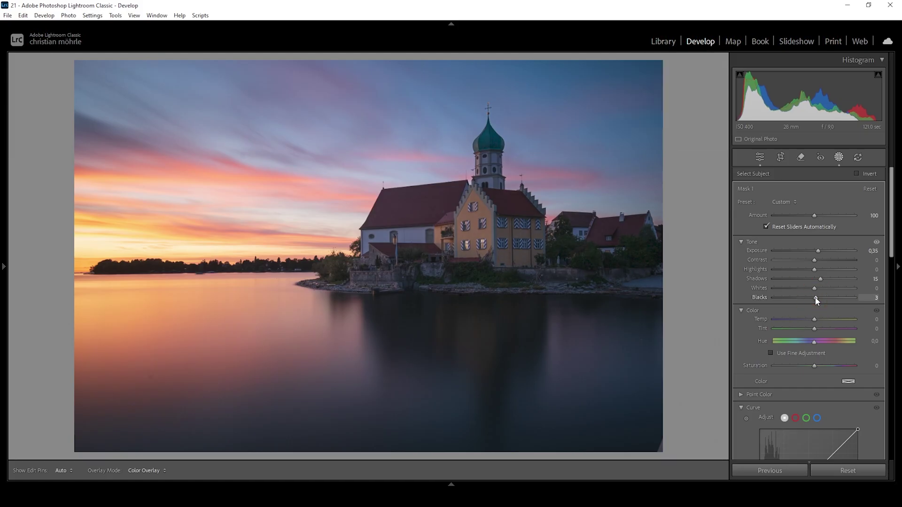
{"action": "left_click_drag", "start_coordinate": [815, 288], "coordinate": [817, 291]}
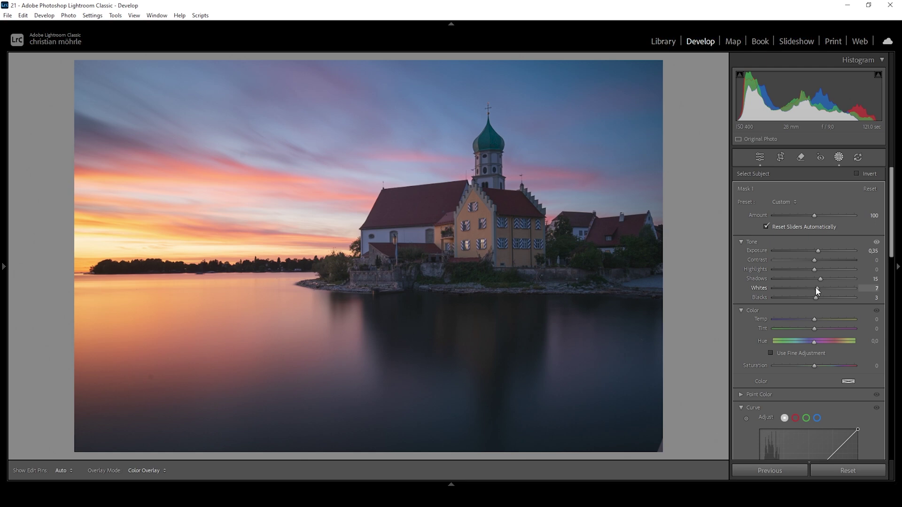
{"action": "left_click_drag", "start_coordinate": [817, 291], "coordinate": [818, 291]}
{"action": "left_click_drag", "start_coordinate": [819, 290], "coordinate": [816, 294]}
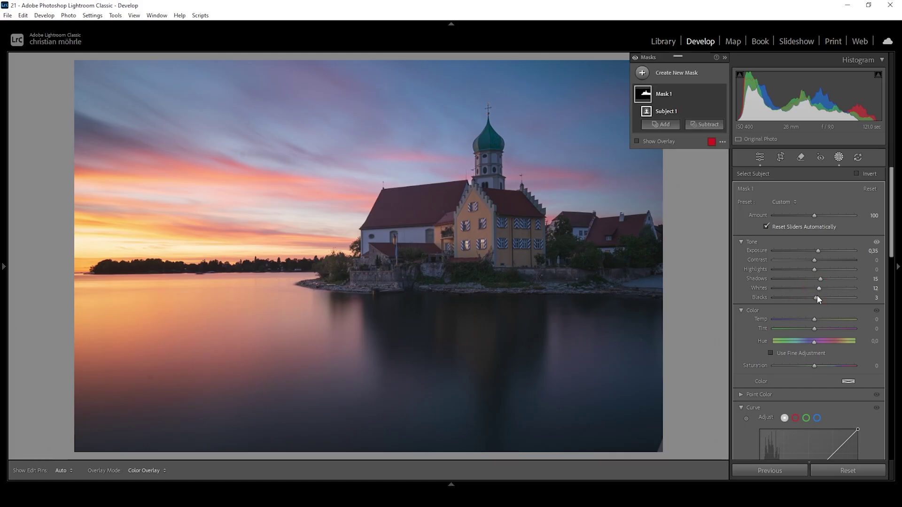
{"action": "left_click_drag", "start_coordinate": [722, 95], "coordinate": [722, 95]}
{"action": "left_click", "coordinate": [721, 94]}
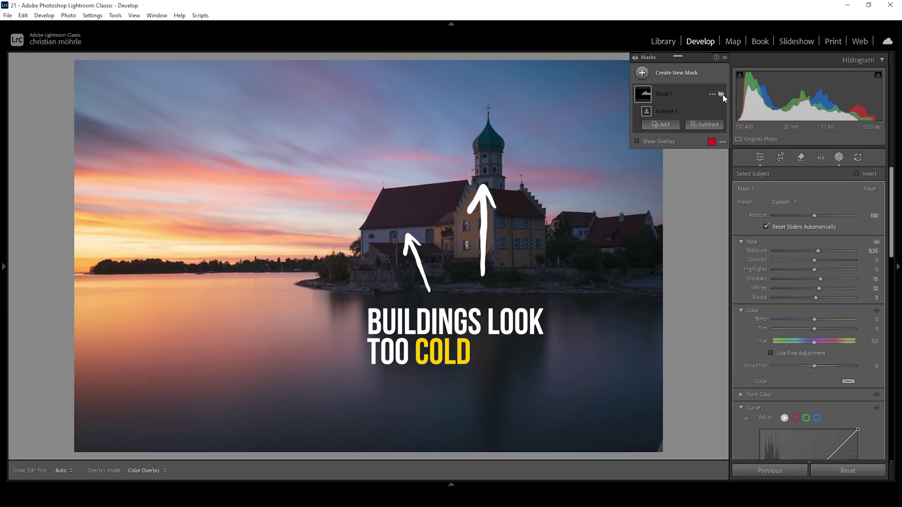
{"action": "left_click", "coordinate": [722, 94]}
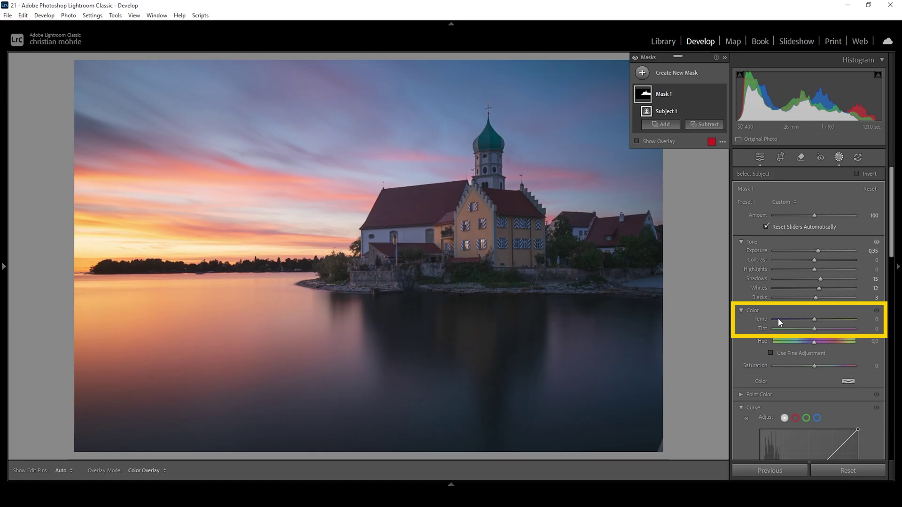
- Warm the subject mask with temperature 47, raise its clarity to 12, and compare the result without the mask
{"action": "left_click_drag", "start_coordinate": [816, 320], "coordinate": [835, 319]}
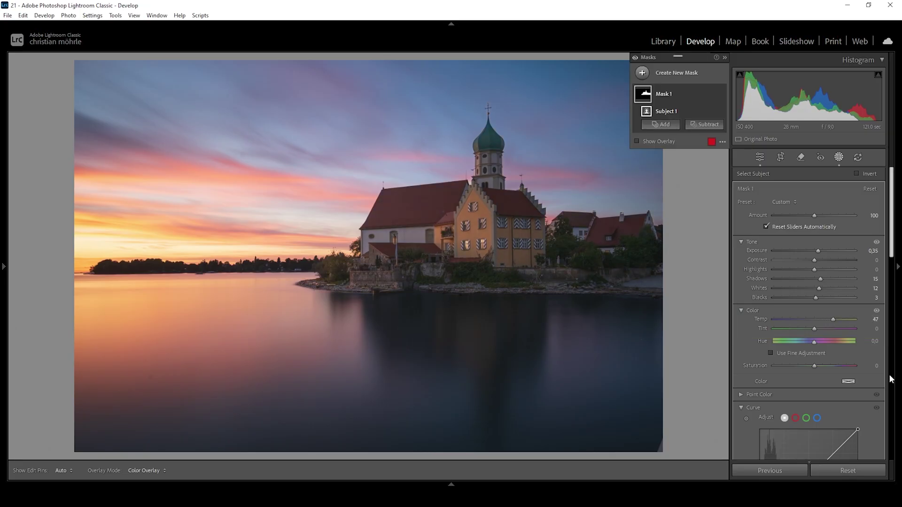
{"action": "scroll", "coordinate": [749, 249], "scroll_direction": "down", "scroll_amount": 5}
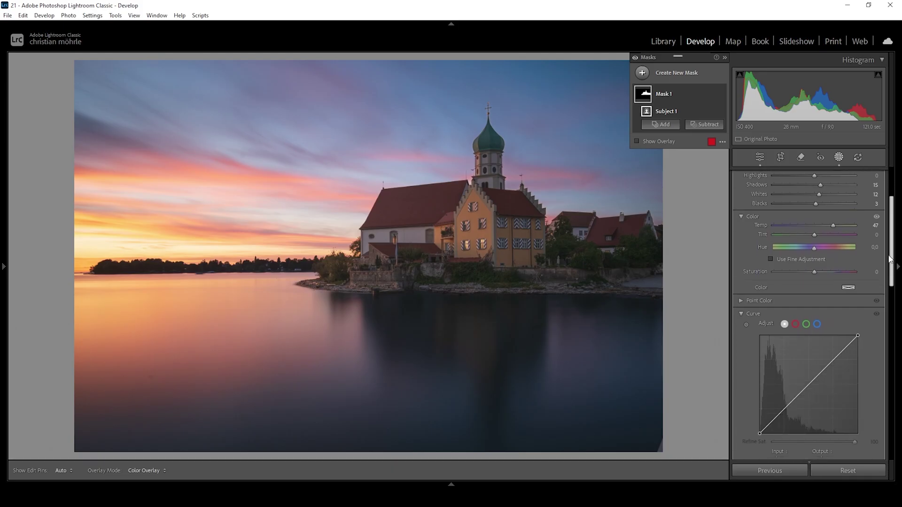
{"action": "left_click", "coordinate": [753, 255]}
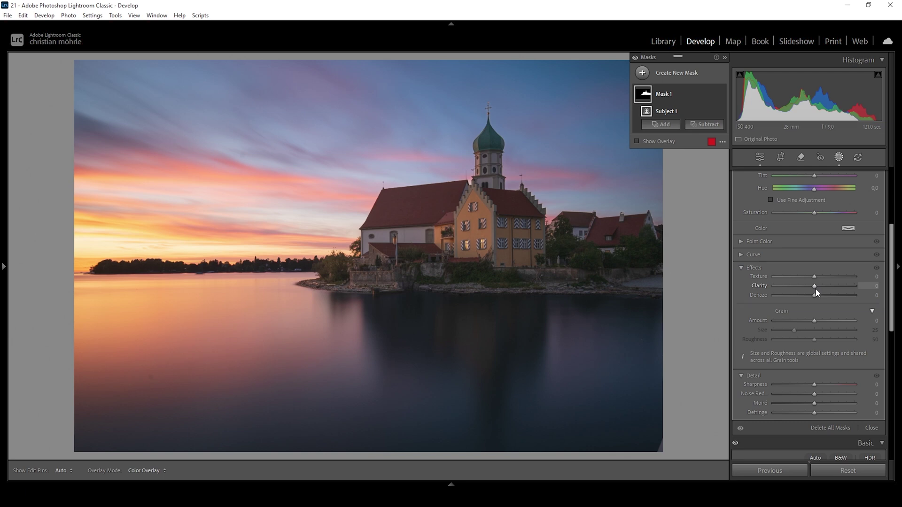
{"action": "left_click_drag", "start_coordinate": [816, 289], "coordinate": [817, 289]}
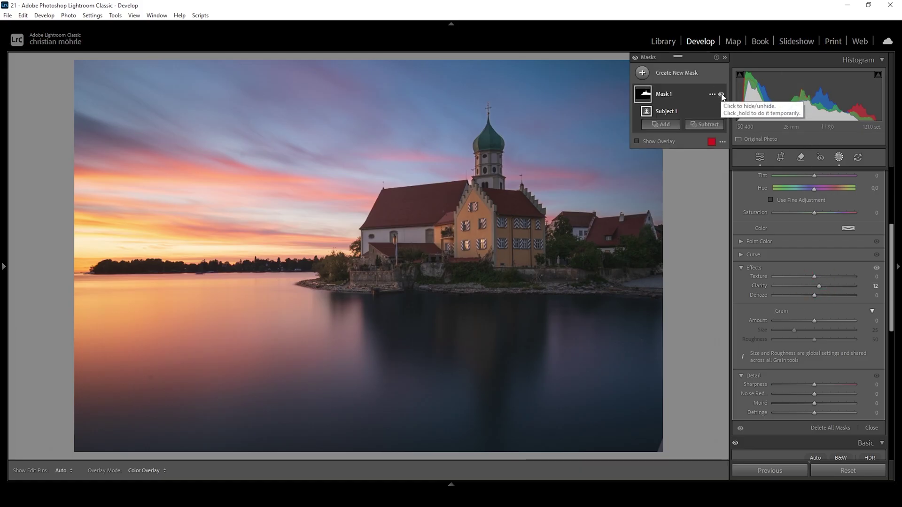
{"action": "left_click", "coordinate": [721, 95]}
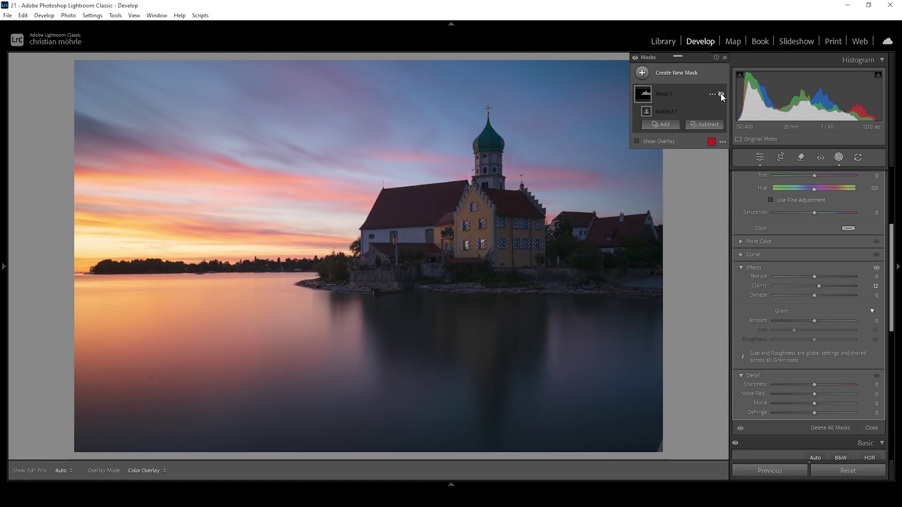
{"action": "left_click", "coordinate": [721, 95]}
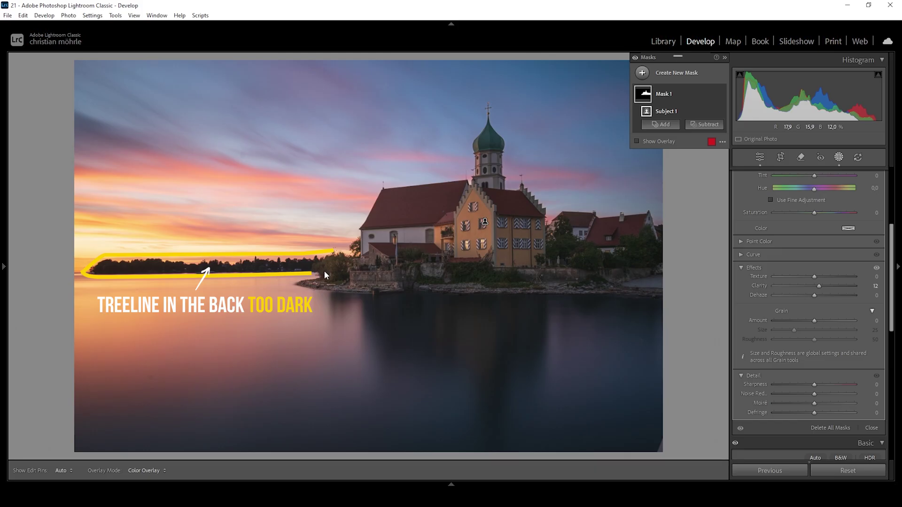
- Create a new luminance range mask sampled from the dark treeline on the horizon
{"action": "left_click", "coordinate": [642, 73]}
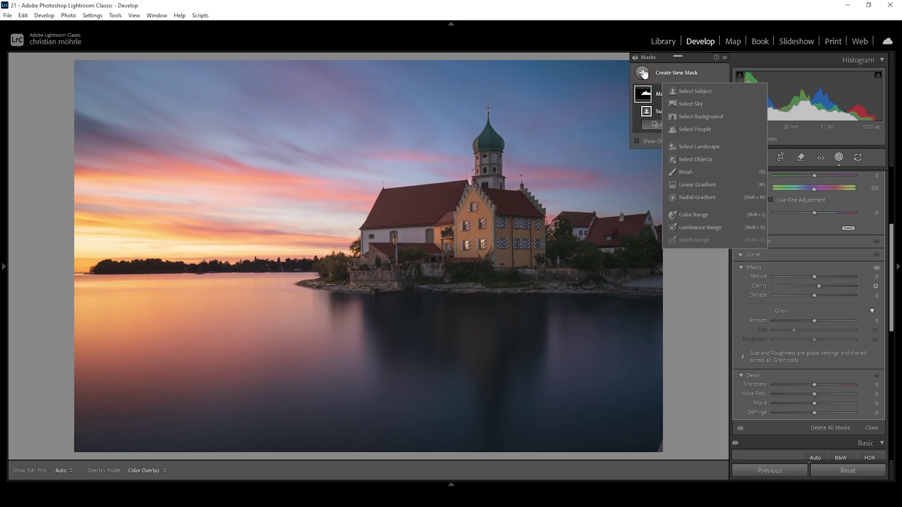
{"action": "left_click", "coordinate": [703, 227]}
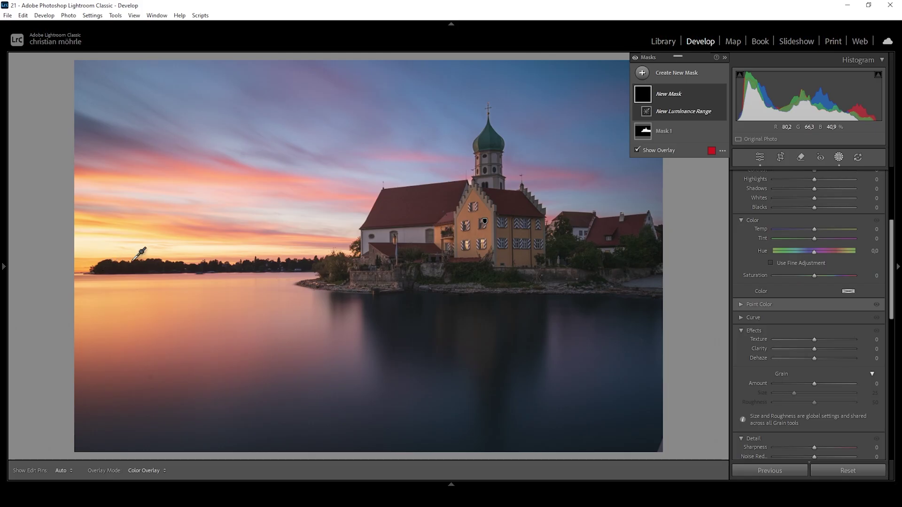
{"action": "left_click", "coordinate": [119, 268]}
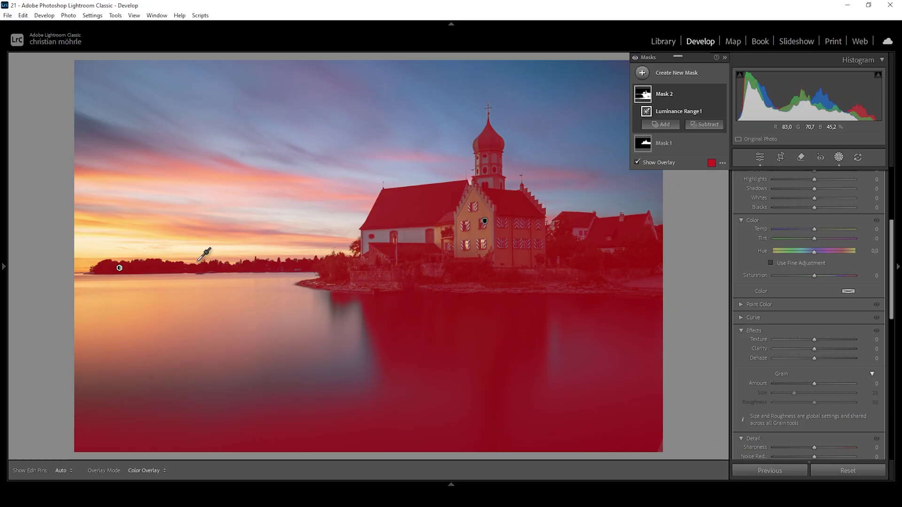
- Intersect the luminance range mask with a brush painted along the distant treeline on the horizon
{"action": "right_click", "coordinate": [712, 98]}
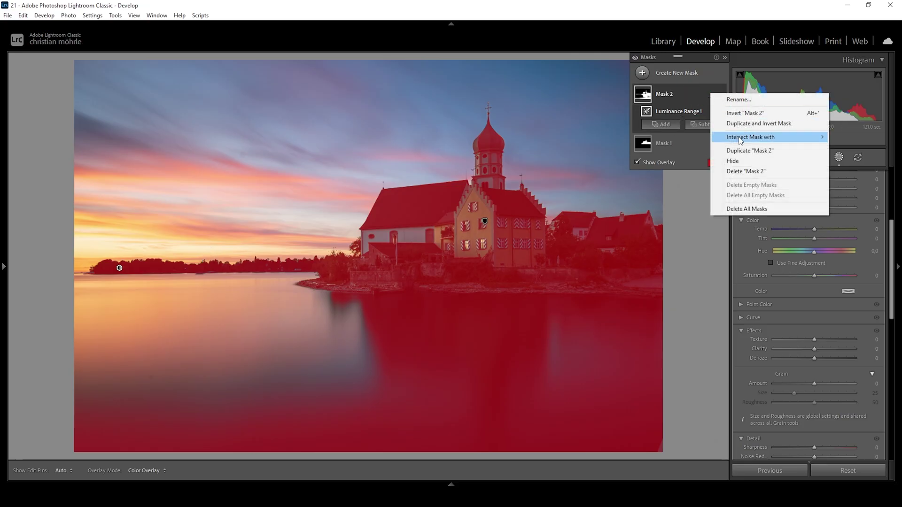
{"action": "mouse_move", "coordinate": [740, 139]}
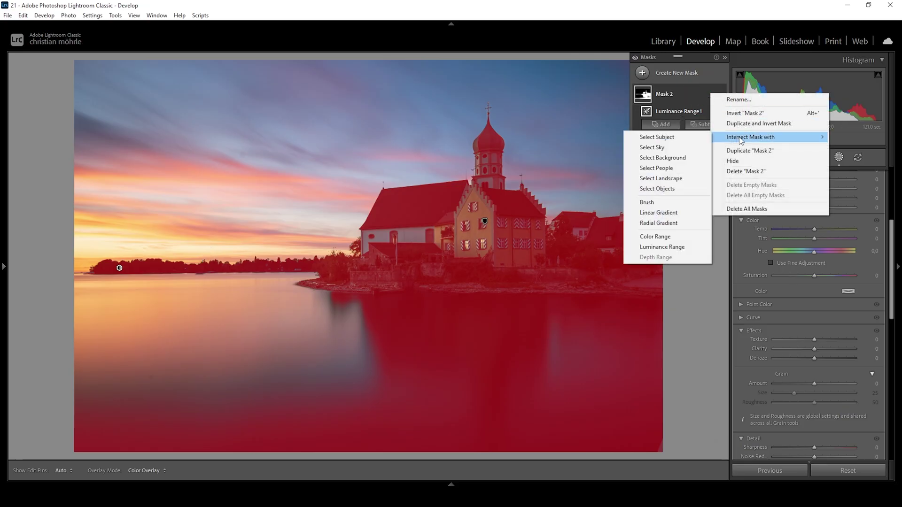
{"action": "left_click", "coordinate": [646, 202]}
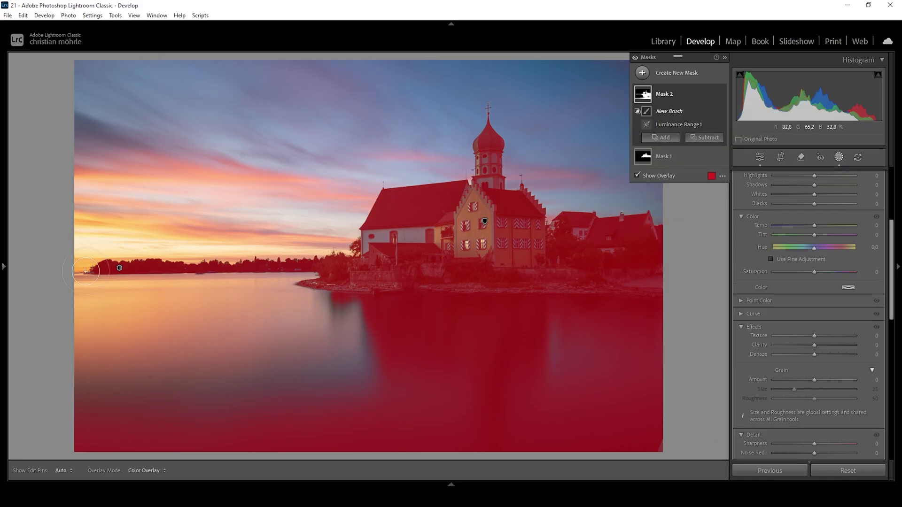
{"action": "left_click", "coordinate": [119, 265]}
{"action": "mouse_move", "coordinate": [119, 266]}
{"action": "left_mouse_down"}
{"action": "mouse_move", "coordinate": [289, 256]}
{"action": "mouse_move", "coordinate": [263, 266]}
{"action": "mouse_move", "coordinate": [310, 266]}
{"action": "mouse_move", "coordinate": [260, 265]}
{"action": "left_mouse_up"}
{"action": "left_click_drag", "start_coordinate": [81, 267], "coordinate": [86, 270]}
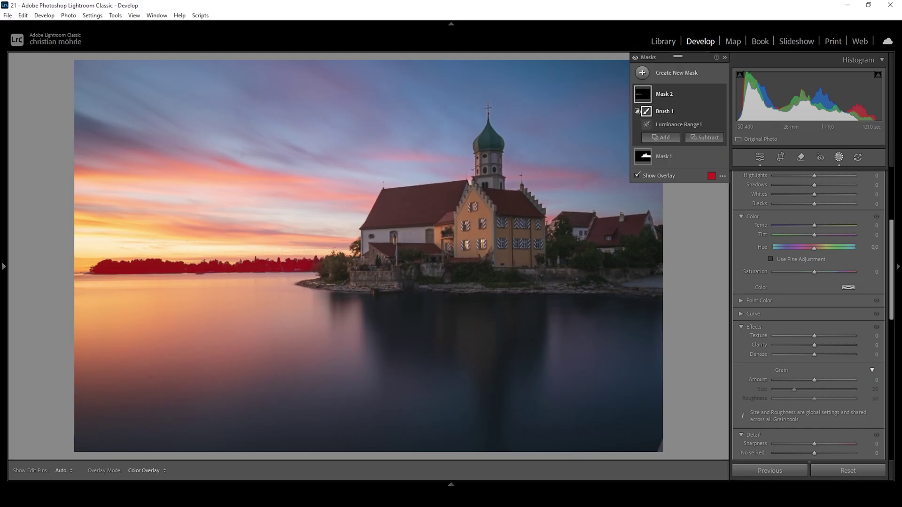
- Brighten the treeline mask with exposure 0.61 and shadows 13
{"action": "scroll", "coordinate": [829, 273], "scroll_direction": "up", "scroll_amount": 3}
{"action": "left_click_drag", "start_coordinate": [814, 285], "coordinate": [821, 285]}
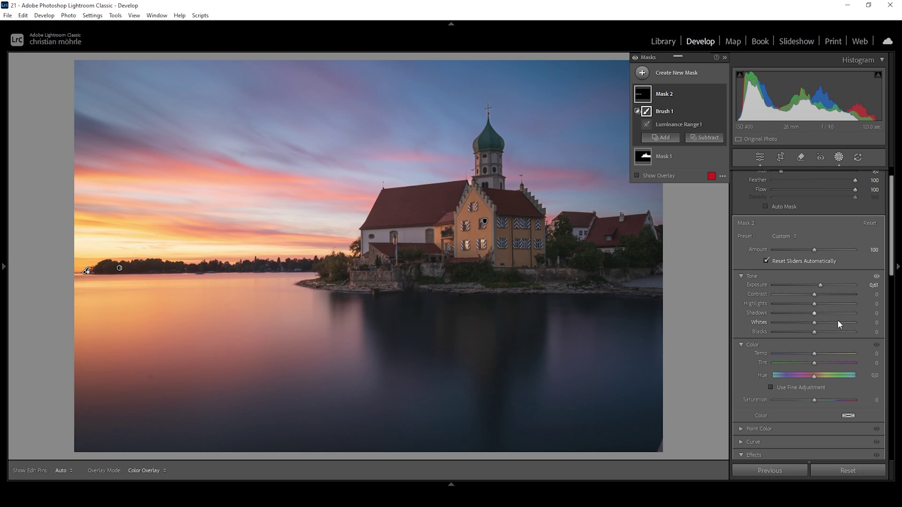
{"action": "left_click_drag", "start_coordinate": [814, 314], "coordinate": [821, 317]}
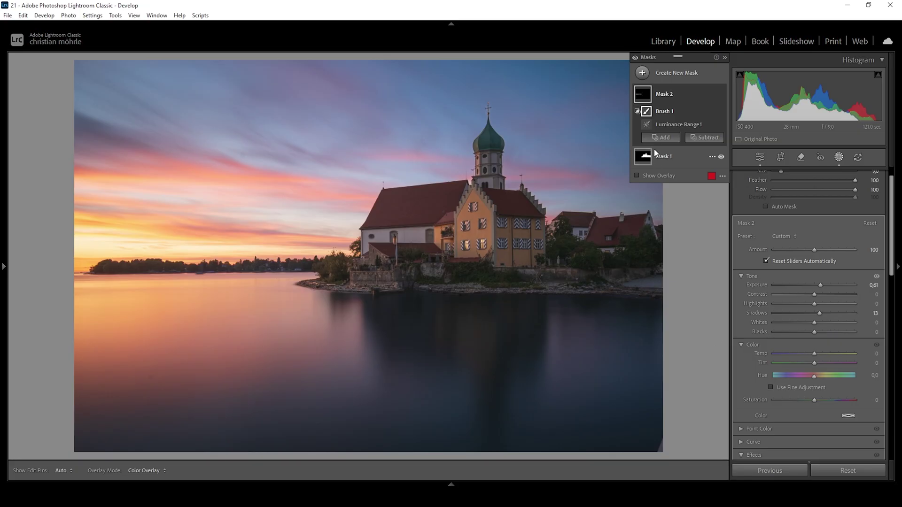
- Create a new object mask with Rectangle Select around the front gable facade of the orange building
{"action": "left_click", "coordinate": [644, 76]}
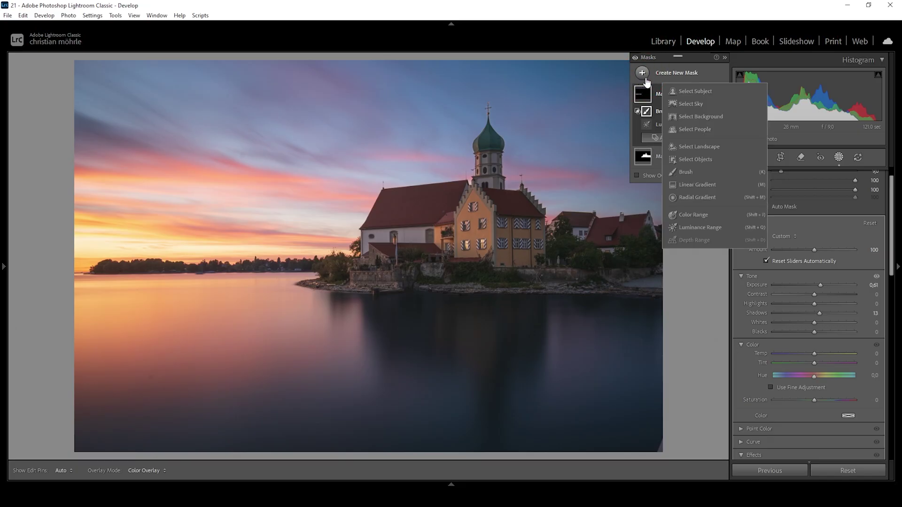
{"action": "left_click", "coordinate": [698, 161]}
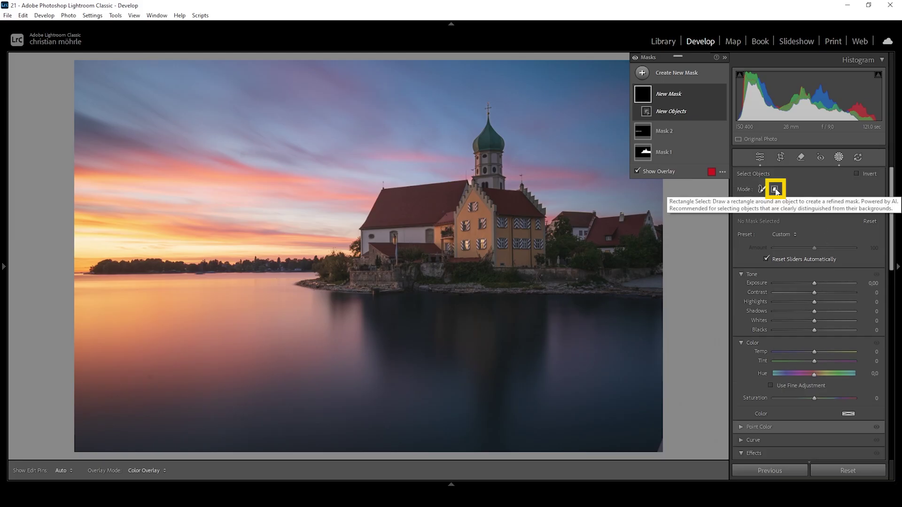
{"action": "left_click", "coordinate": [775, 190]}
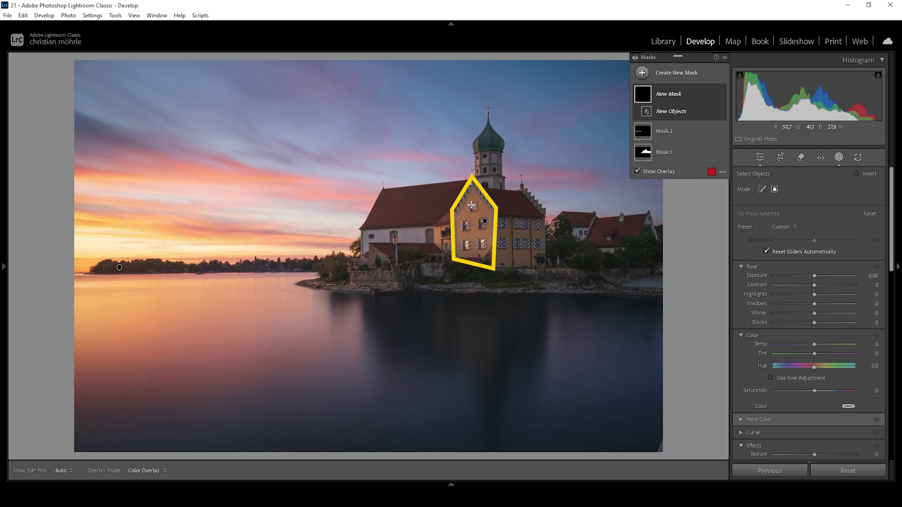
{"action": "left_click_drag", "start_coordinate": [454, 267], "coordinate": [494, 178]}
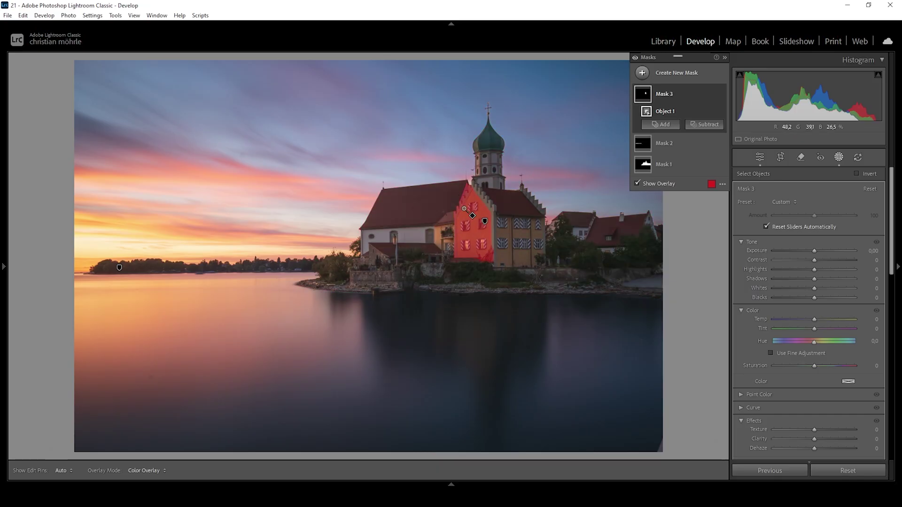
- Subtract the stepped gable edge nearest the church roof from the facade mask, using straight brush strokes at size 10 and feather 0
{"action": "left_click", "coordinate": [465, 208]}
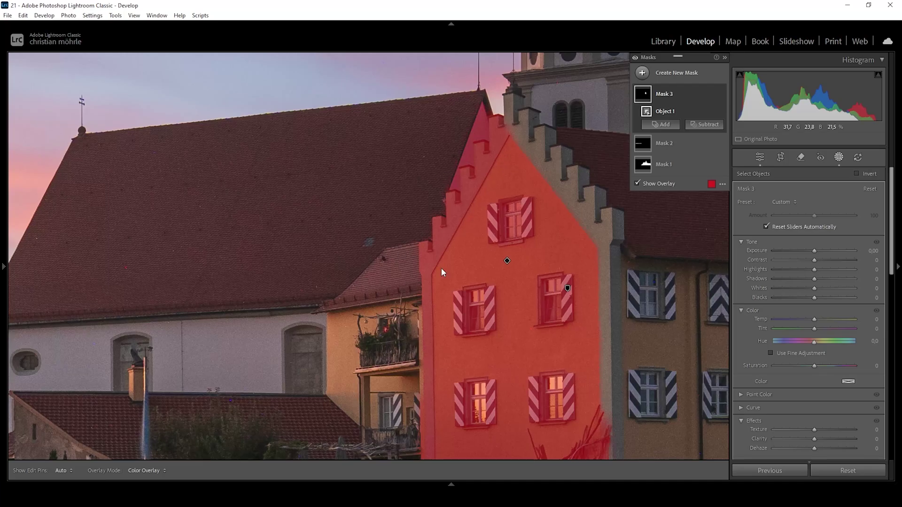
{"action": "left_click", "coordinate": [704, 124]}
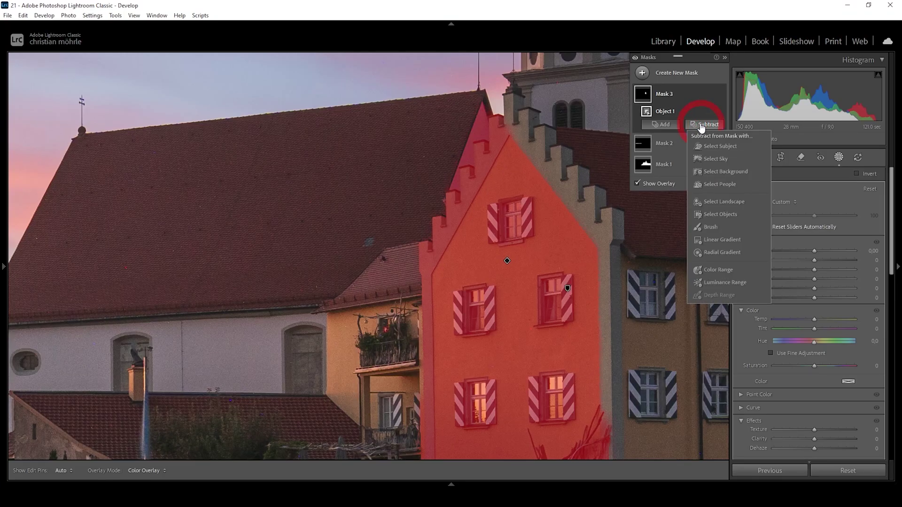
{"action": "left_click", "coordinate": [710, 227]}
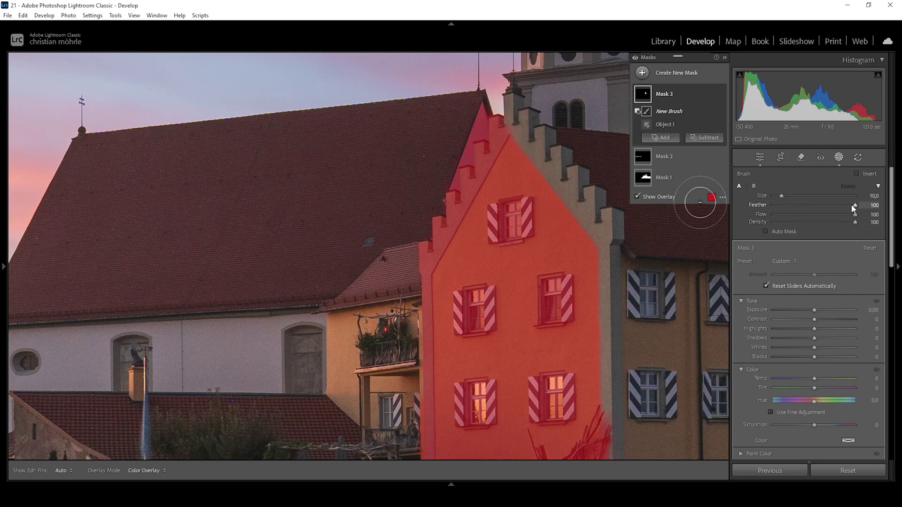
{"action": "left_click_drag", "start_coordinate": [854, 206], "coordinate": [765, 205]}
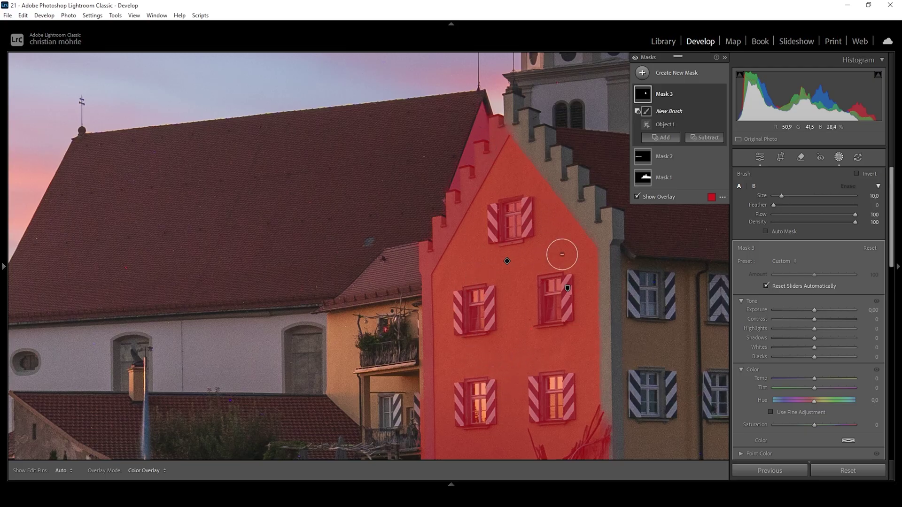
{"action": "left_click", "coordinate": [493, 126], "text": "alt"}
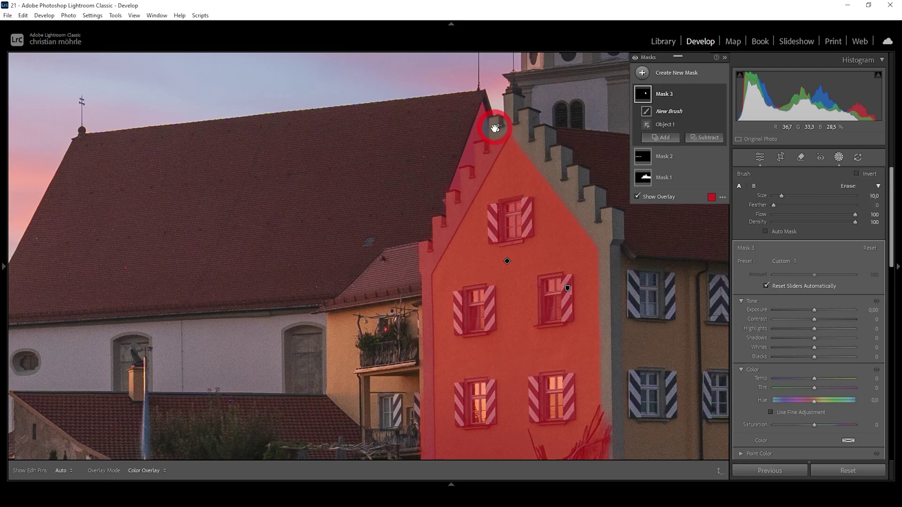
{"action": "key", "text": "ctrl+z"}
{"action": "left_click", "coordinate": [495, 126], "text": "alt"}
{"action": "key", "text": "o"}
{"action": "key", "text": "o"}
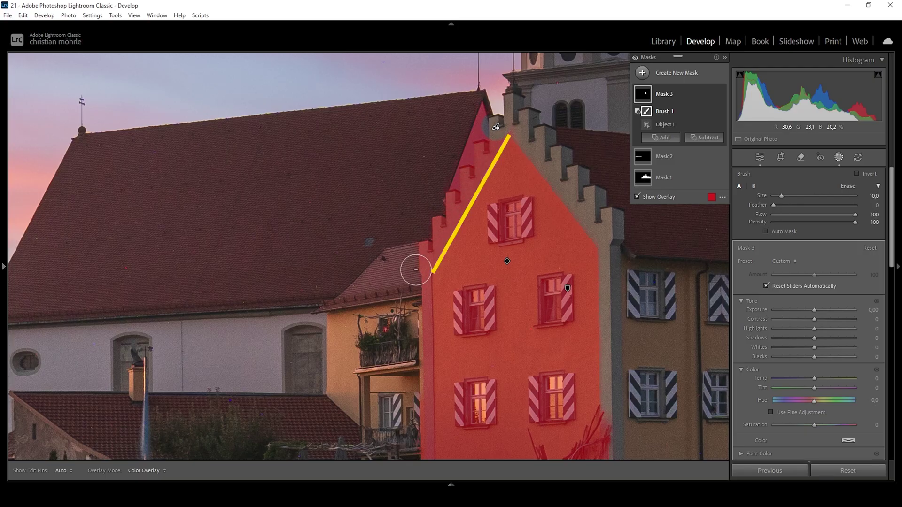
{"action": "left_click", "coordinate": [416, 271], "text": "shift"}
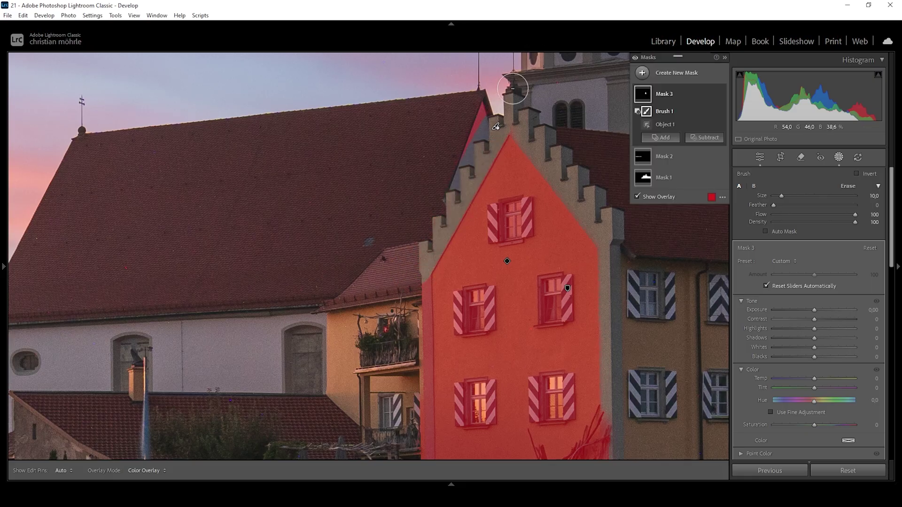
{"action": "left_click", "coordinate": [495, 126], "text": "shift"}
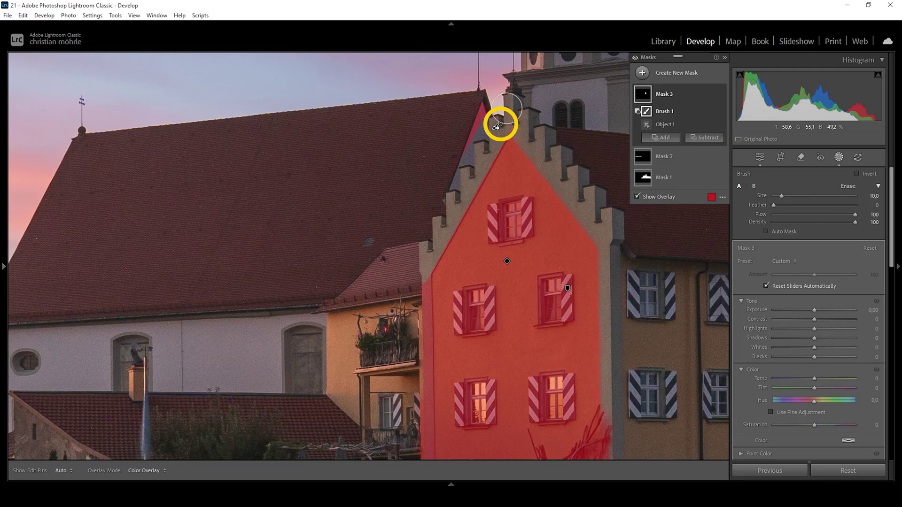
{"action": "left_click", "coordinate": [415, 261], "text": "shift"}
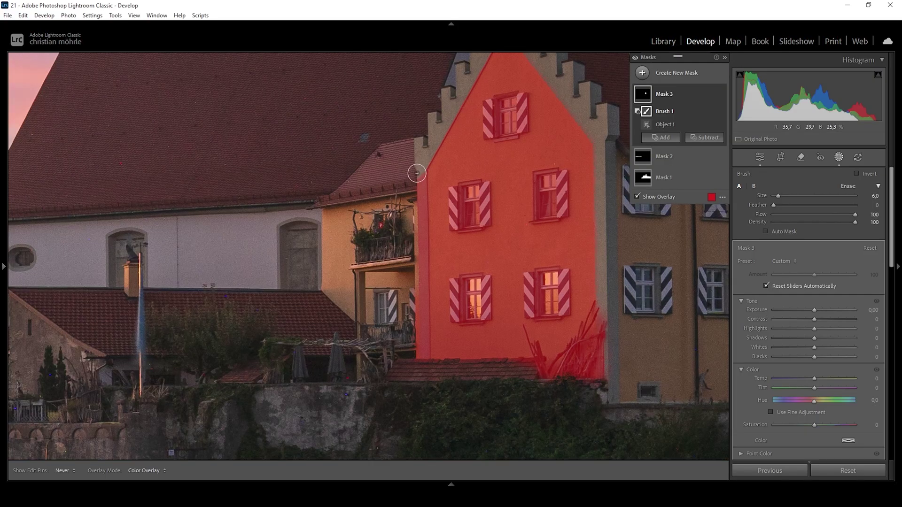
- Subtract the facade's vertical wall edge beside the balcony from the mask with a size 6 brush
{"action": "left_click_drag", "start_coordinate": [420, 361], "coordinate": [417, 362]}
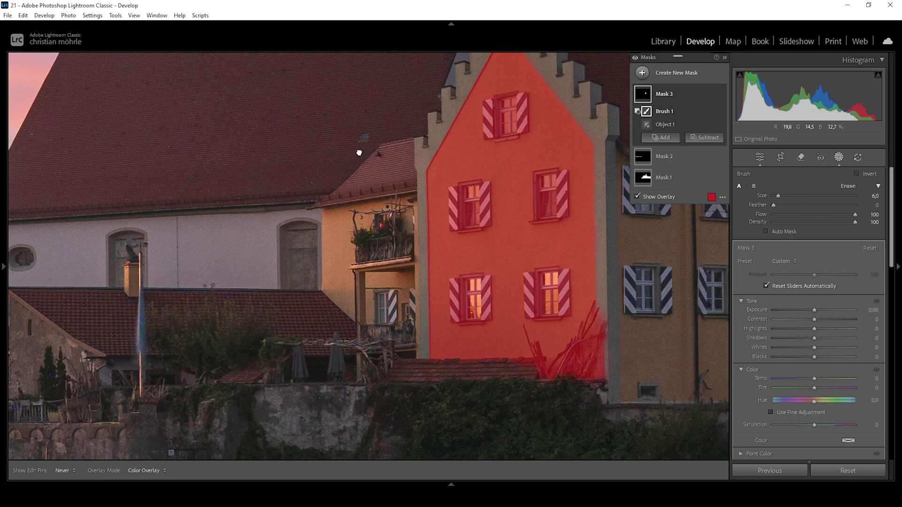
{"action": "key", "text": "z"}
{"action": "mouse_move", "coordinate": [722, 183]}
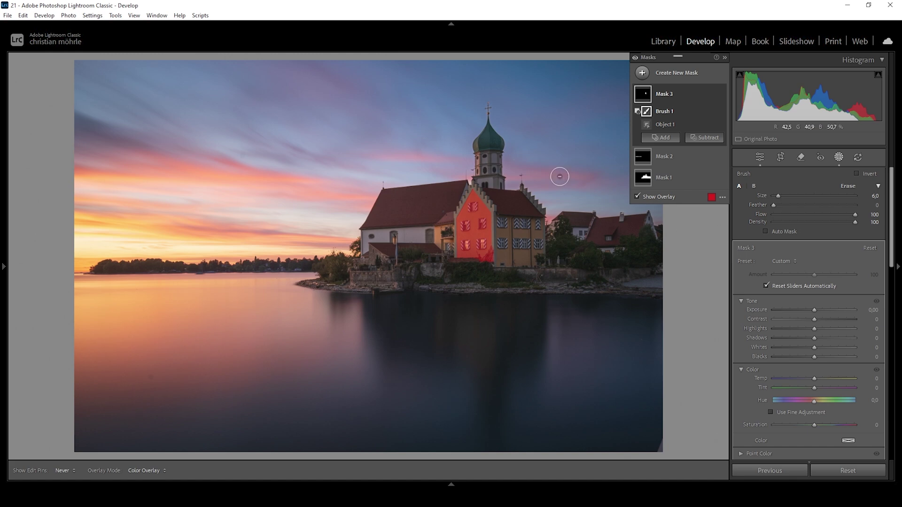
- Set the facade mask's exposure to 0.14 and temperature to 37 to suggest warm sunlight
{"action": "left_click_drag", "start_coordinate": [814, 310], "coordinate": [817, 310]}
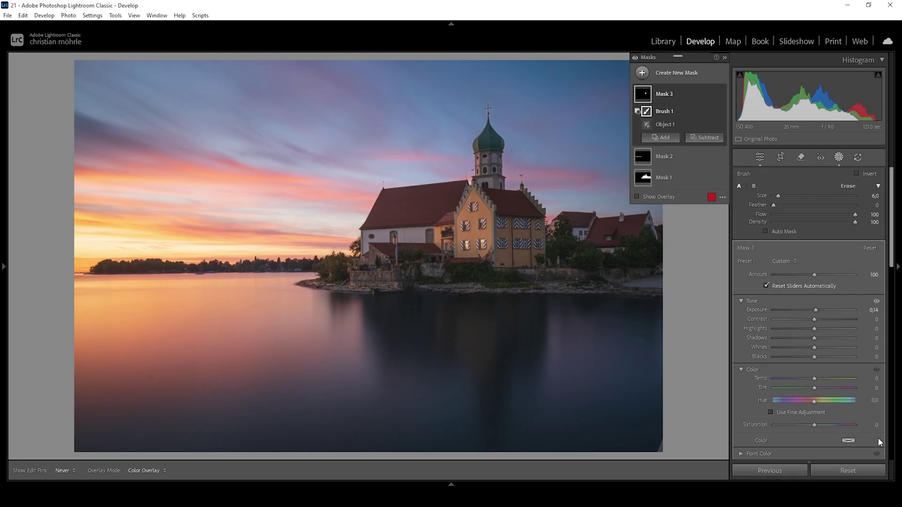
{"action": "left_click_drag", "start_coordinate": [814, 378], "coordinate": [819, 380]}
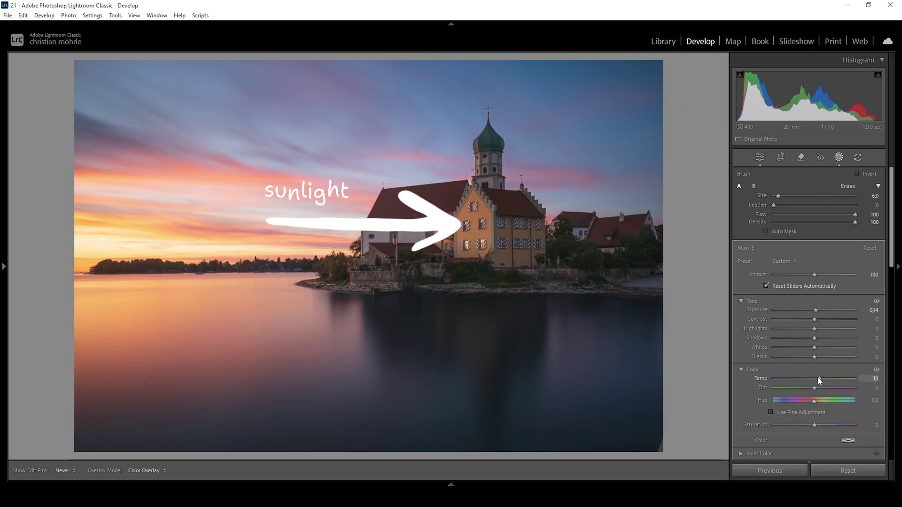
{"action": "left_click_drag", "start_coordinate": [818, 380], "coordinate": [829, 380]}
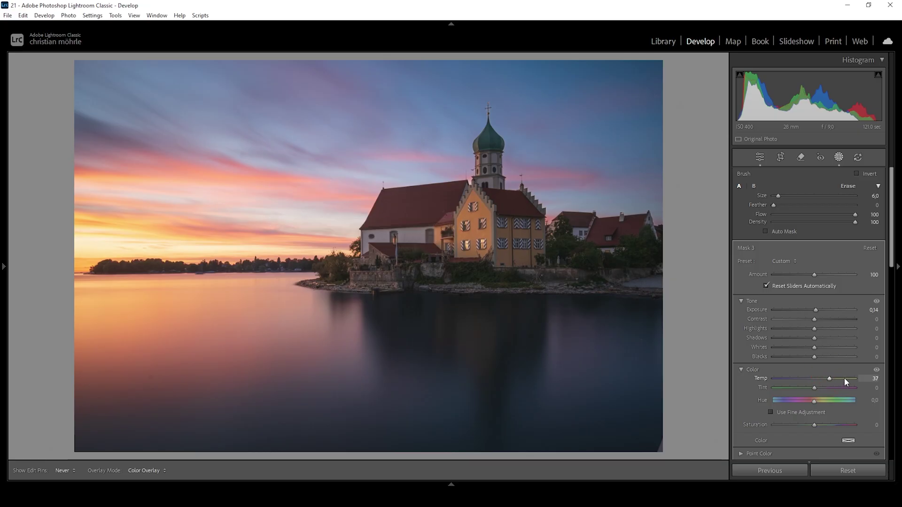
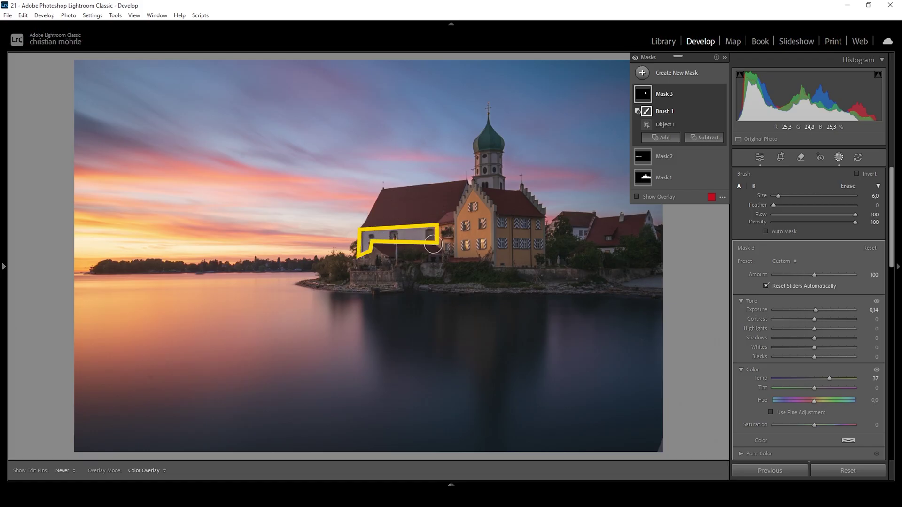
- Create a new color range mask sampled from the white church wall, with Refine set to 20
{"action": "key", "text": "Escape"}
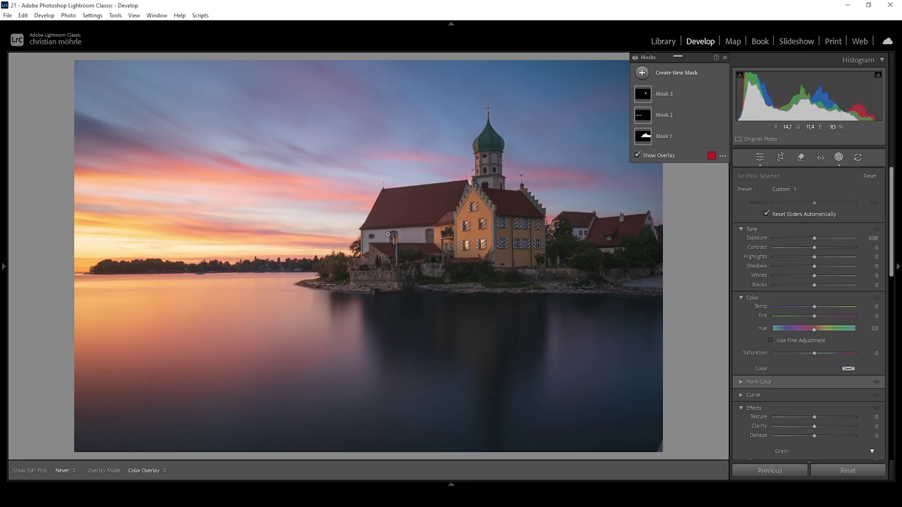
{"action": "left_click", "coordinate": [379, 237]}
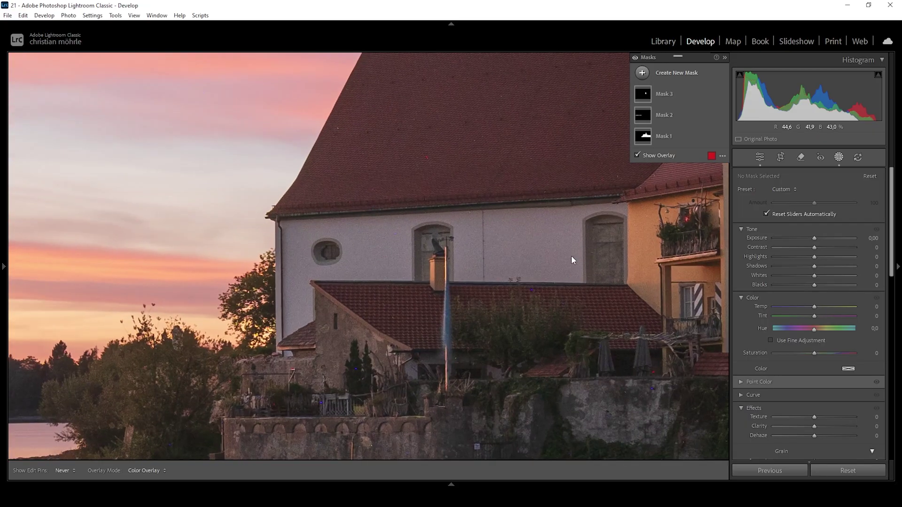
{"action": "left_click", "coordinate": [644, 73]}
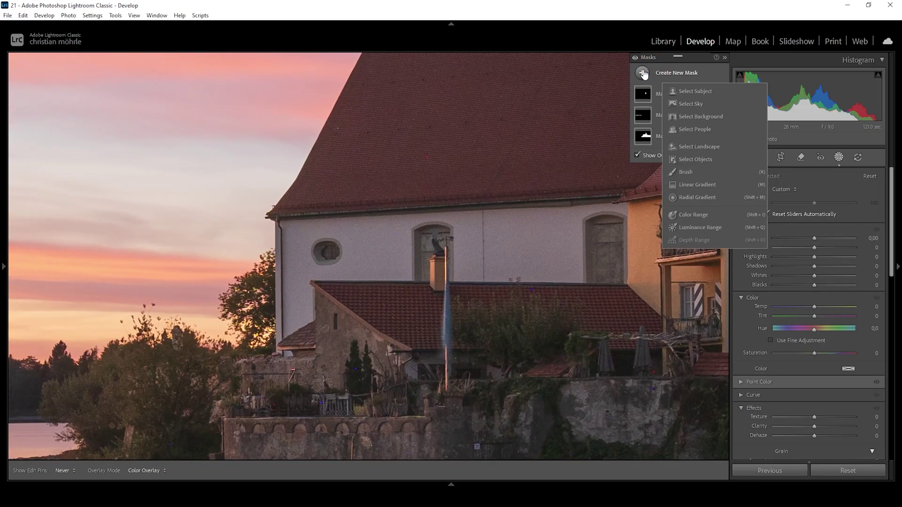
{"action": "left_click", "coordinate": [691, 215]}
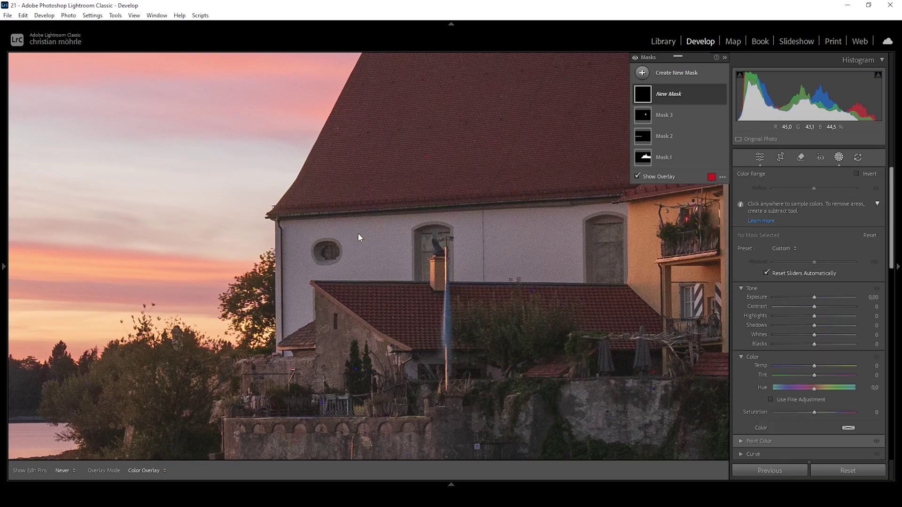
{"action": "left_click", "coordinate": [360, 231]}
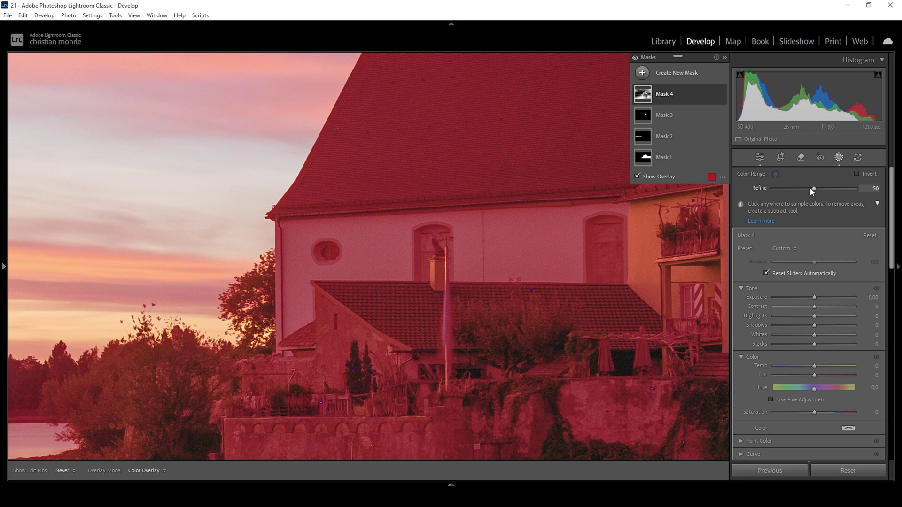
{"action": "left_click_drag", "start_coordinate": [815, 187], "coordinate": [798, 189]}
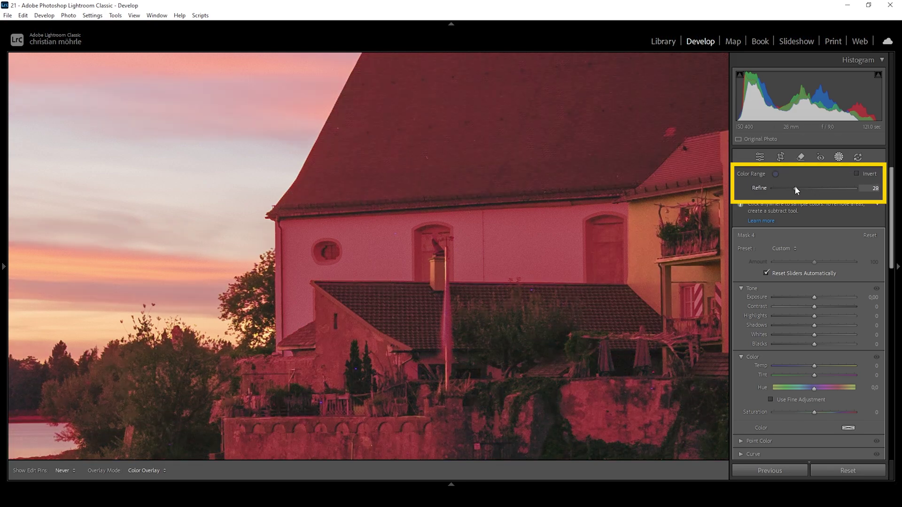
{"action": "left_click_drag", "start_coordinate": [792, 189], "coordinate": [788, 188]}
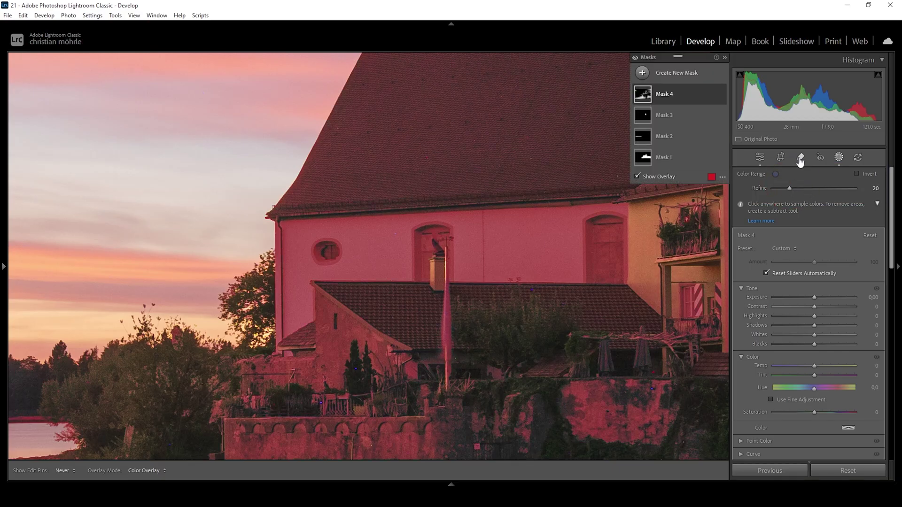
- Intersect the color range mask with a brush at feather 0 and paint over the white church wall below the large roof
{"action": "left_click", "coordinate": [712, 94]}
{"action": "mouse_move", "coordinate": [744, 141]}
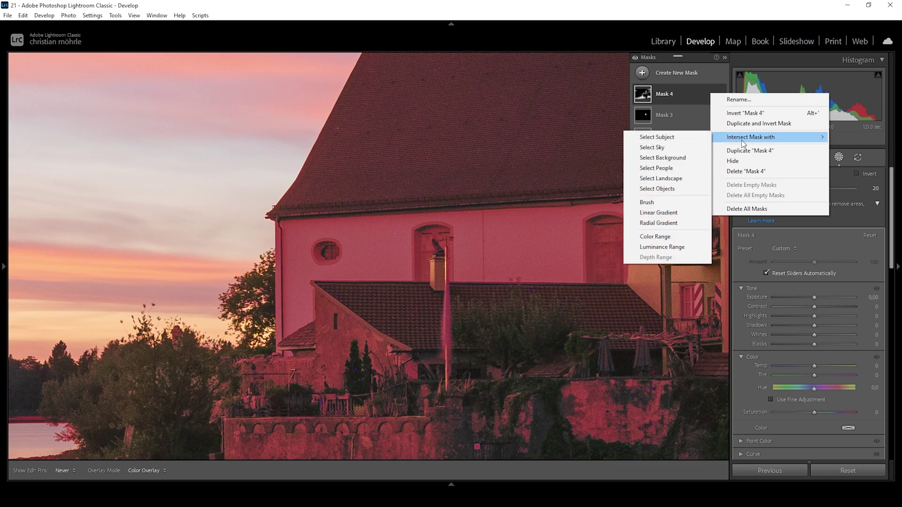
{"action": "left_click", "coordinate": [657, 206]}
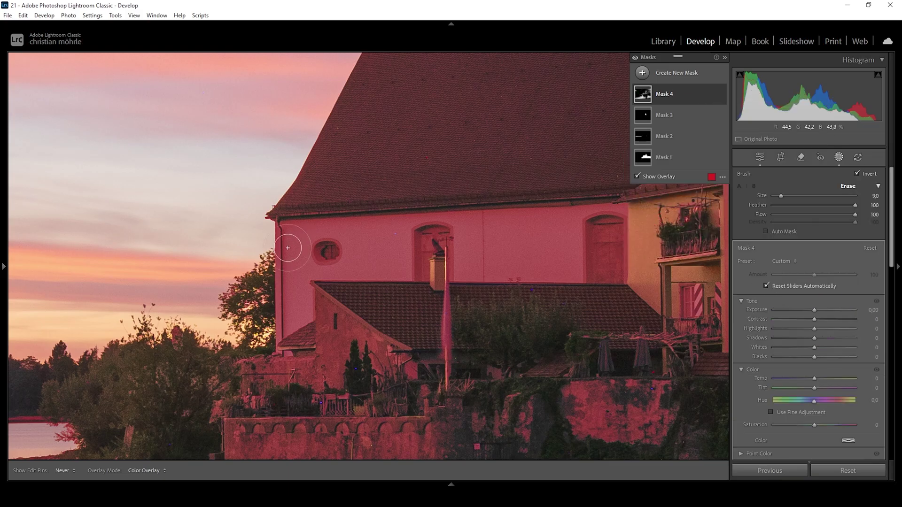
{"action": "left_click_drag", "start_coordinate": [855, 208], "coordinate": [777, 209]}
{"action": "scroll", "coordinate": [287, 227], "scroll_direction": "down", "scroll_amount": 10}
{"action": "left_click_drag", "start_coordinate": [287, 228], "coordinate": [618, 214]}
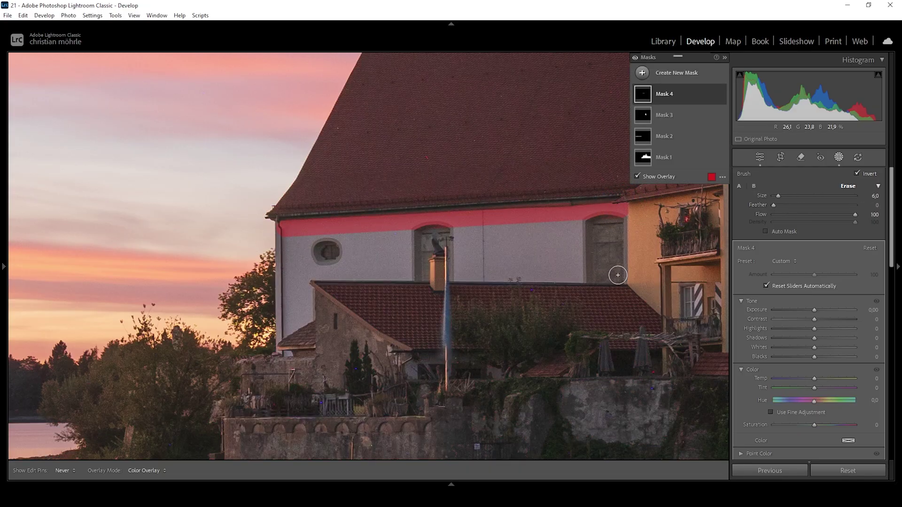
{"action": "left_click", "coordinate": [456, 273], "text": "shift"}
{"action": "left_click_drag", "start_coordinate": [455, 273], "coordinate": [284, 335]}
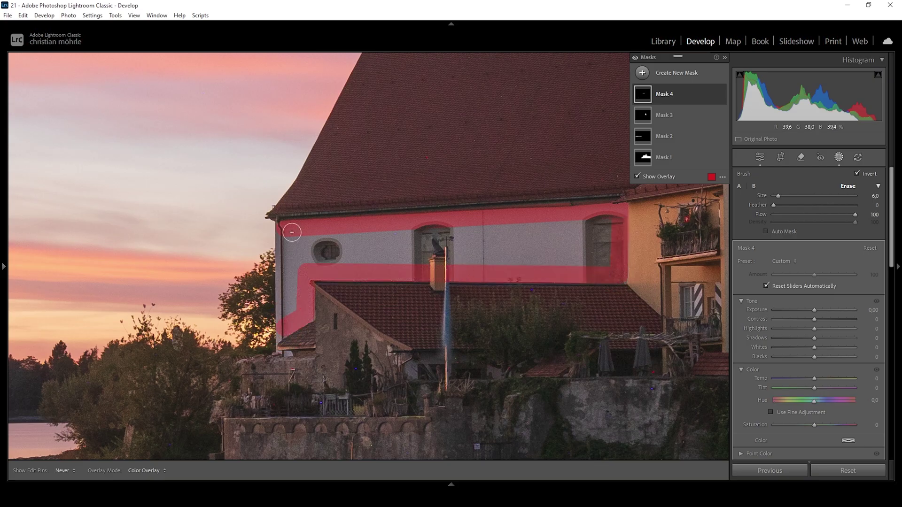
{"action": "mouse_move", "coordinate": [285, 232]}
{"action": "left_mouse_down"}
{"action": "mouse_move", "coordinate": [296, 313]}
{"action": "mouse_move", "coordinate": [300, 236]}
{"action": "mouse_move", "coordinate": [342, 243]}
{"action": "mouse_move", "coordinate": [324, 260]}
{"action": "mouse_move", "coordinate": [305, 261]}
{"action": "mouse_move", "coordinate": [375, 263]}
{"action": "mouse_move", "coordinate": [413, 247]}
{"action": "mouse_move", "coordinate": [425, 229]}
{"action": "mouse_move", "coordinate": [399, 237]}
{"action": "mouse_move", "coordinate": [403, 256]}
{"action": "mouse_move", "coordinate": [479, 256]}
{"action": "mouse_move", "coordinate": [556, 241]}
{"action": "mouse_move", "coordinate": [532, 226]}
{"action": "mouse_move", "coordinate": [613, 225]}
{"action": "left_mouse_up"}
- Set the white wall mask's exposure to 0.37, whites to 5 and temperature to 12, and compare the photo with all masks hidden
{"action": "key", "text": "z"}
{"action": "left_click_drag", "start_coordinate": [815, 313], "coordinate": [819, 313]}
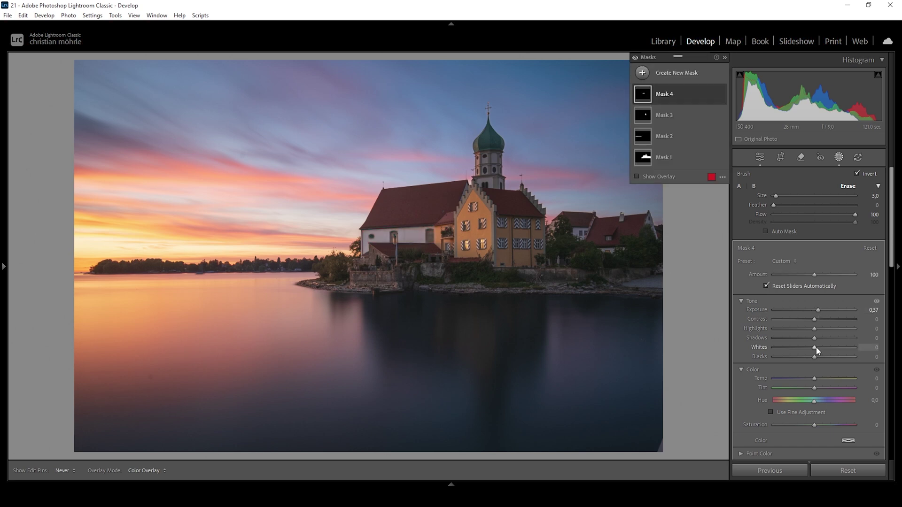
{"action": "left_click_drag", "start_coordinate": [816, 347], "coordinate": [816, 346]}
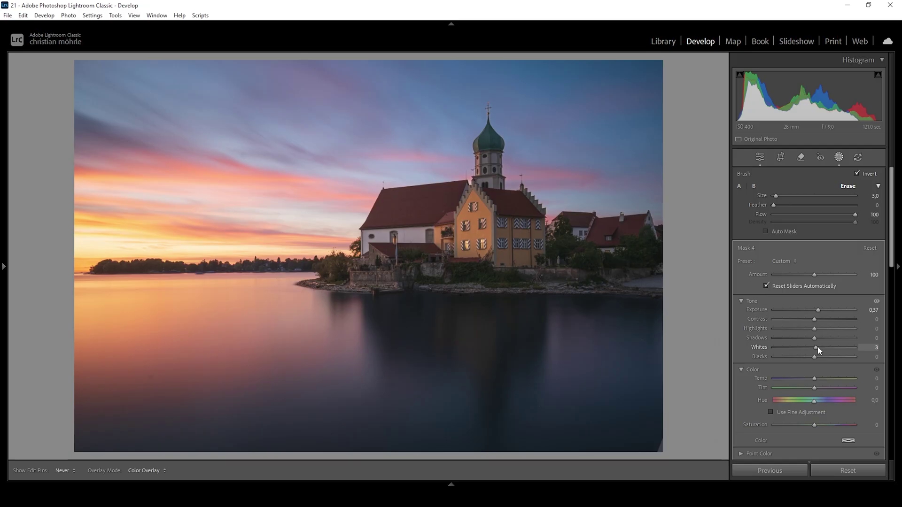
{"action": "left_click_drag", "start_coordinate": [817, 346], "coordinate": [818, 346]}
{"action": "left_click_drag", "start_coordinate": [813, 378], "coordinate": [819, 379]}
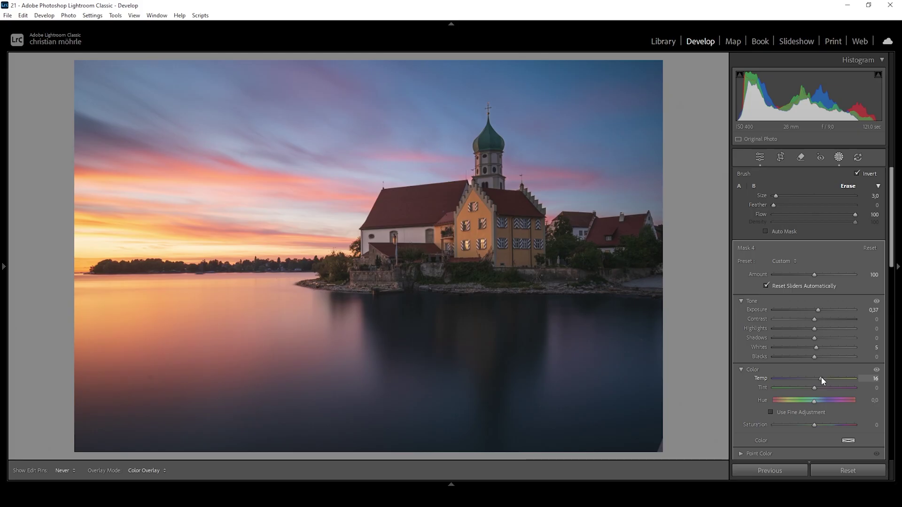
{"action": "left_click_drag", "start_coordinate": [821, 377], "coordinate": [814, 374]}
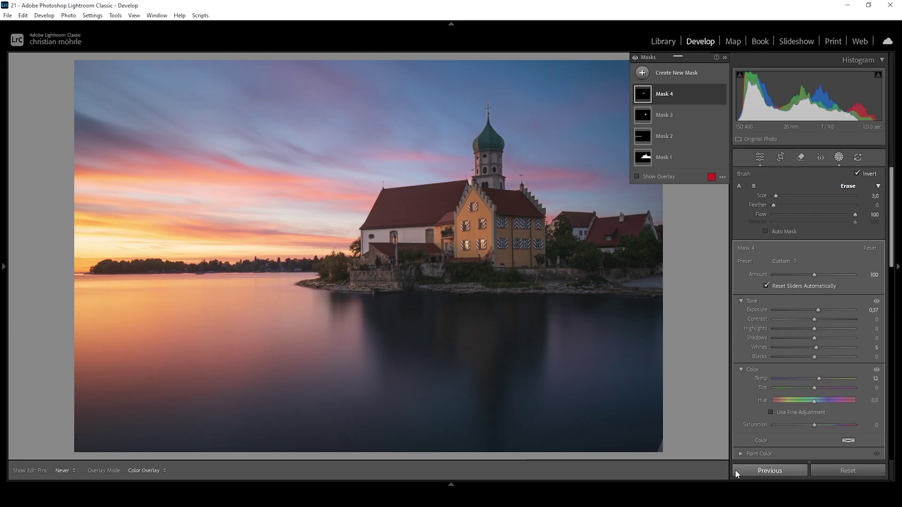
{"action": "left_click", "coordinate": [635, 59]}
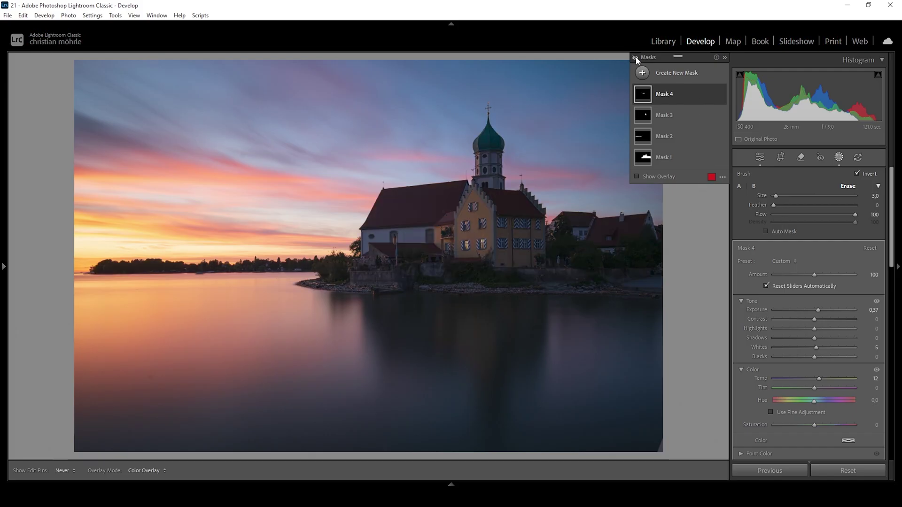
{"action": "left_click", "coordinate": [636, 60]}
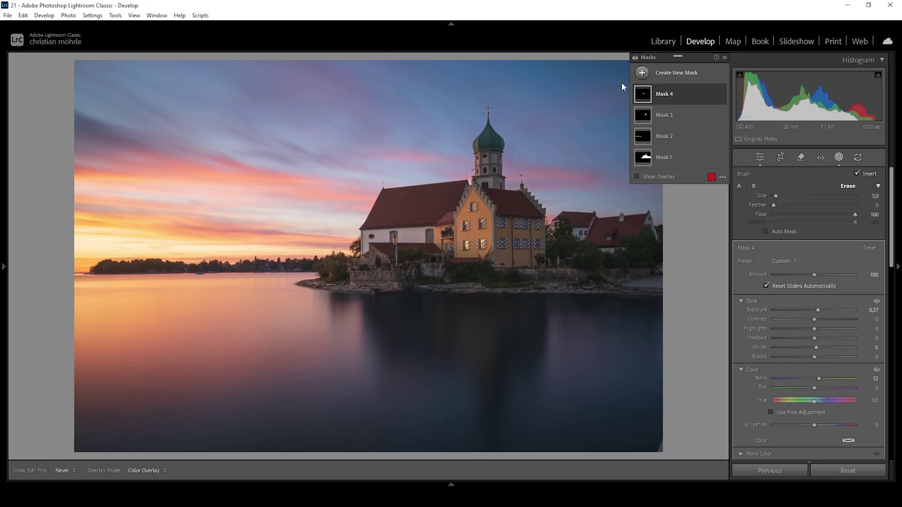
- Create a wide, flat radial gradient mask centered just outside the photo's left edge above the horizon, reaching across to the white church wall
{"action": "left_click", "coordinate": [642, 74]}
{"action": "left_click", "coordinate": [706, 197]}
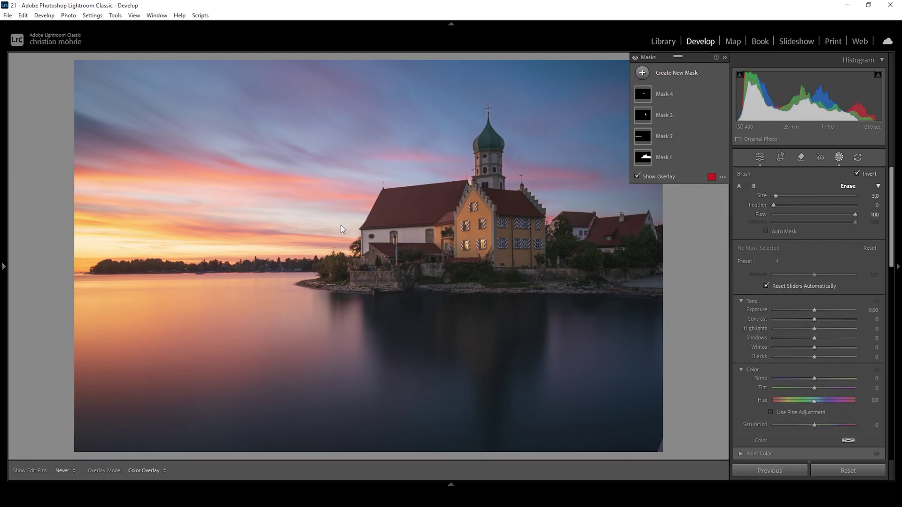
{"action": "key", "text": "shift+m"}
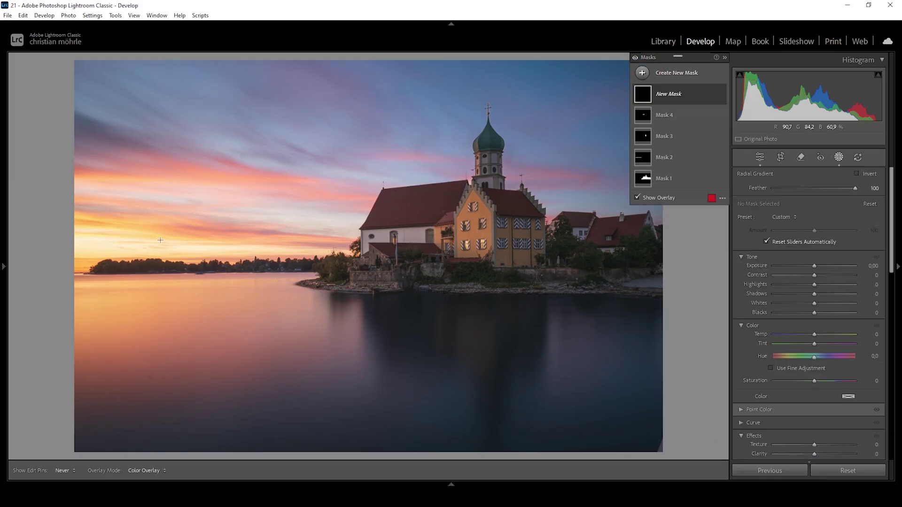
{"action": "left_click_drag", "start_coordinate": [112, 236], "coordinate": [403, 311]}
{"action": "left_click_drag", "start_coordinate": [403, 237], "coordinate": [415, 237]}
{"action": "left_click_drag", "start_coordinate": [113, 236], "coordinate": [63, 245]}
{"action": "left_click_drag", "start_coordinate": [63, 169], "coordinate": [62, 177]}
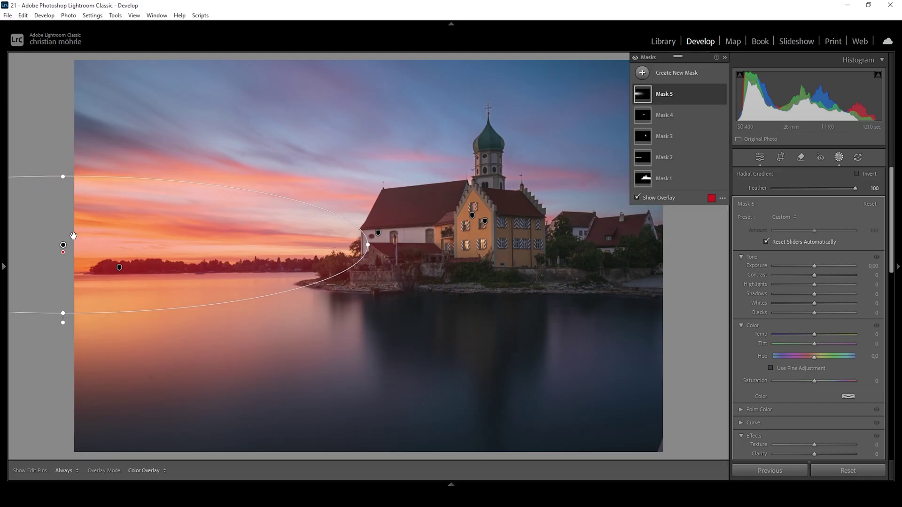
{"action": "left_click_drag", "start_coordinate": [63, 245], "coordinate": [63, 246]}
{"action": "left_click_drag", "start_coordinate": [367, 246], "coordinate": [426, 244]}
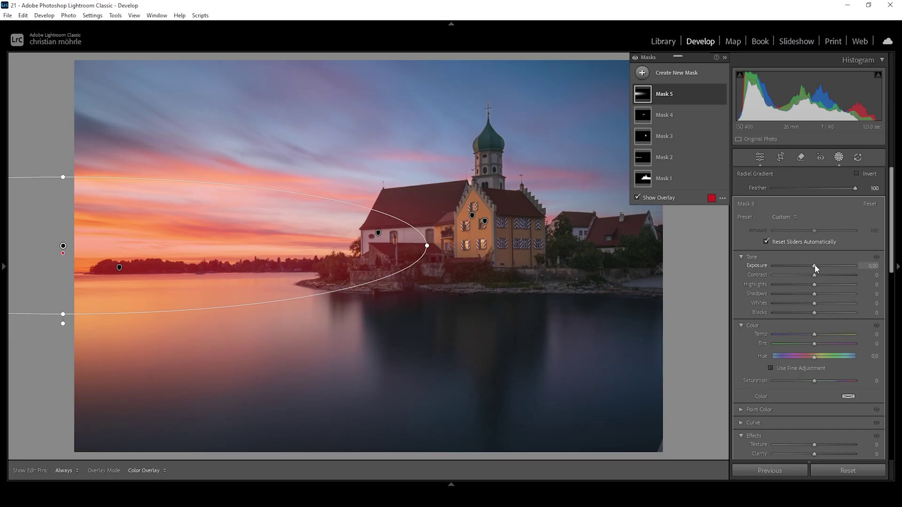
- Set the wide radial mask's exposure to 0.37 and blacks to 22, and lower its dehaze for a soft glow
{"action": "left_click_drag", "start_coordinate": [815, 265], "coordinate": [819, 265]}
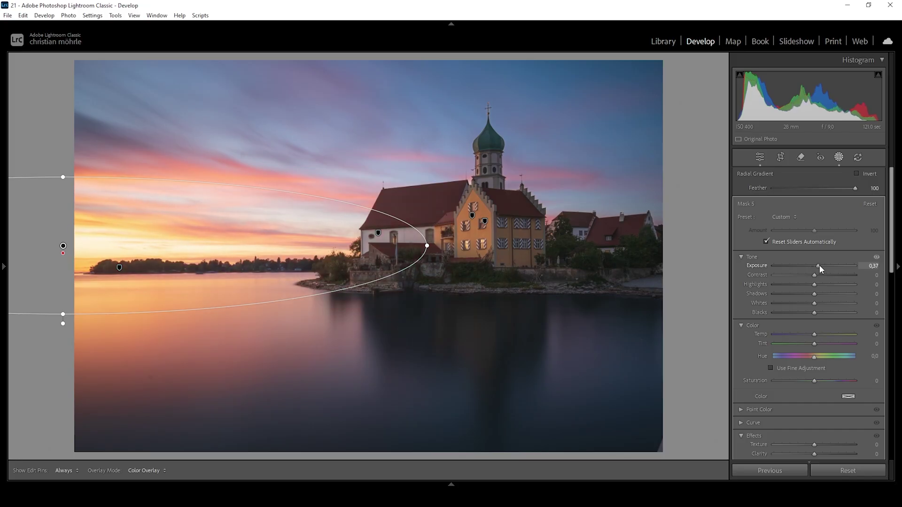
{"action": "left_click_drag", "start_coordinate": [819, 265], "coordinate": [819, 267]}
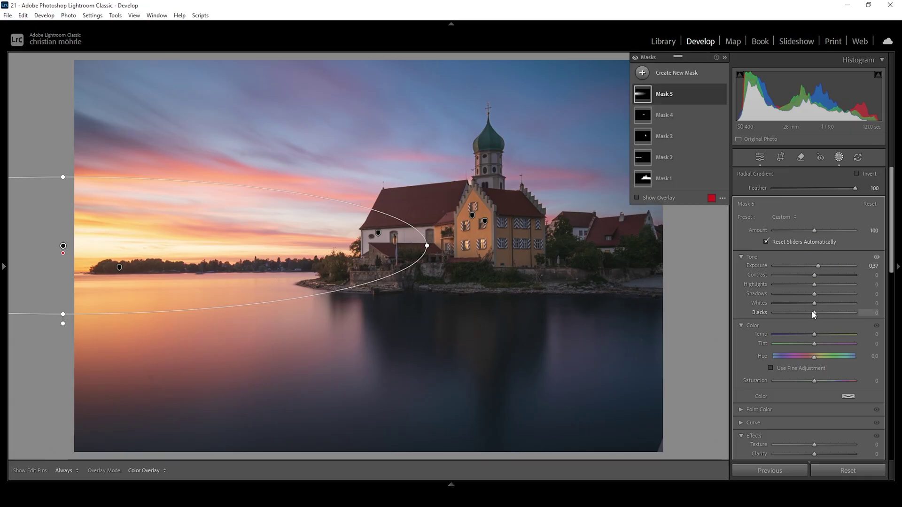
{"action": "left_click_drag", "start_coordinate": [816, 314], "coordinate": [824, 312]}
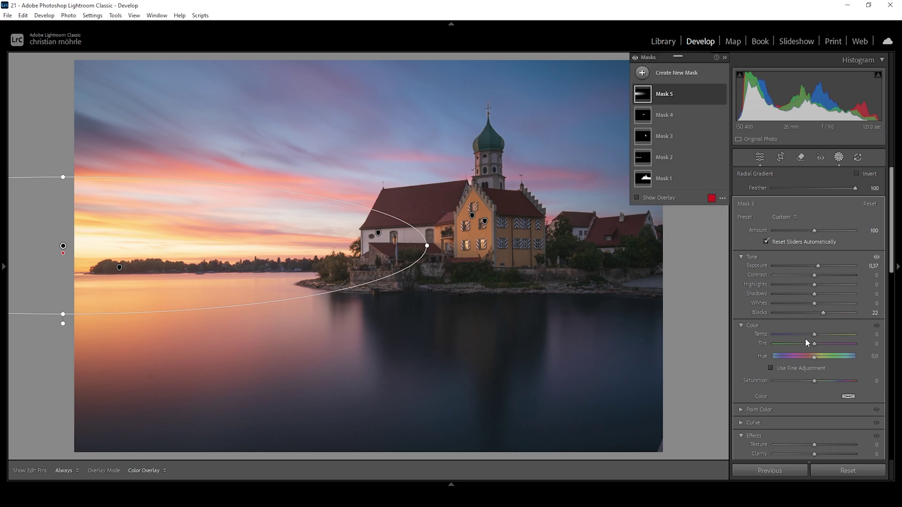
{"action": "scroll", "coordinate": [806, 342], "scroll_direction": "down", "scroll_amount": 5}
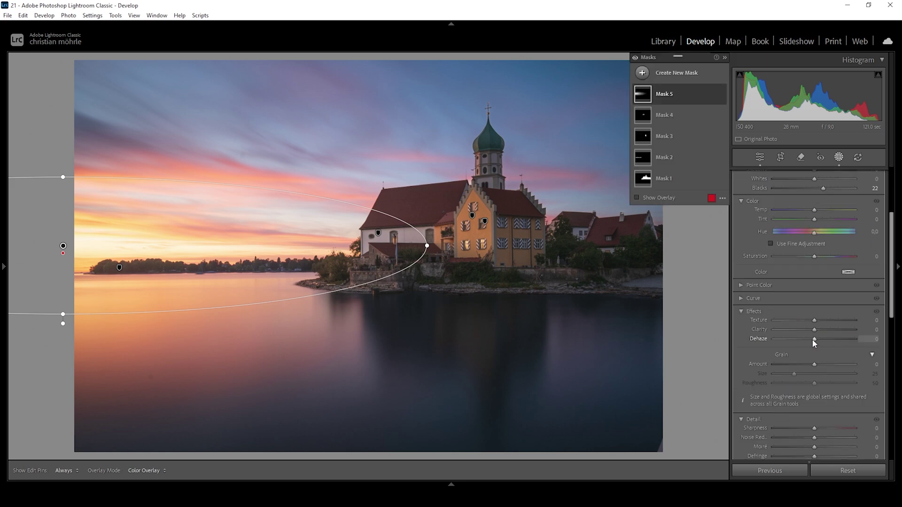
{"action": "left_click_drag", "start_coordinate": [814, 340], "coordinate": [806, 340]}
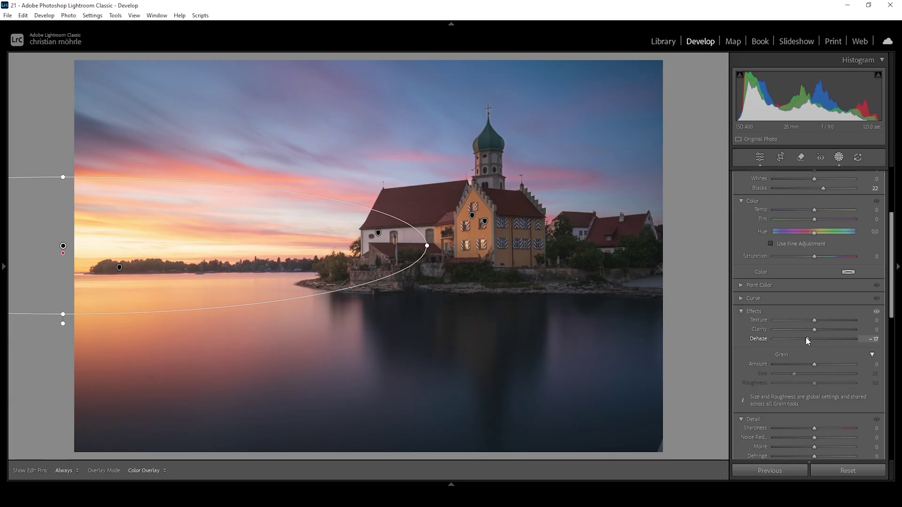
{"action": "left_click_drag", "start_coordinate": [803, 338], "coordinate": [803, 338]}
- Set the wide radial mask's temperature to 30 and add an orange color tint with hue 23 and increased saturation
{"action": "scroll", "coordinate": [830, 322], "scroll_direction": "up", "scroll_amount": 5}
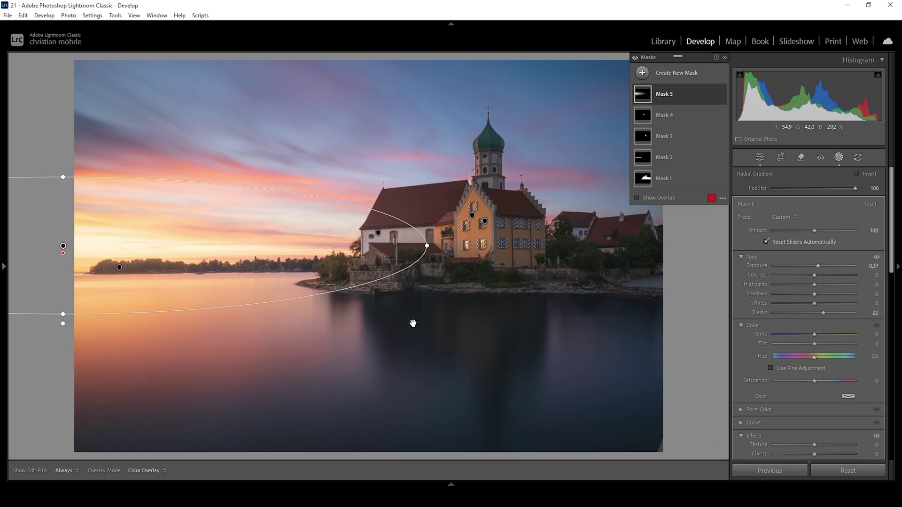
{"action": "left_click_drag", "start_coordinate": [815, 334], "coordinate": [826, 333]}
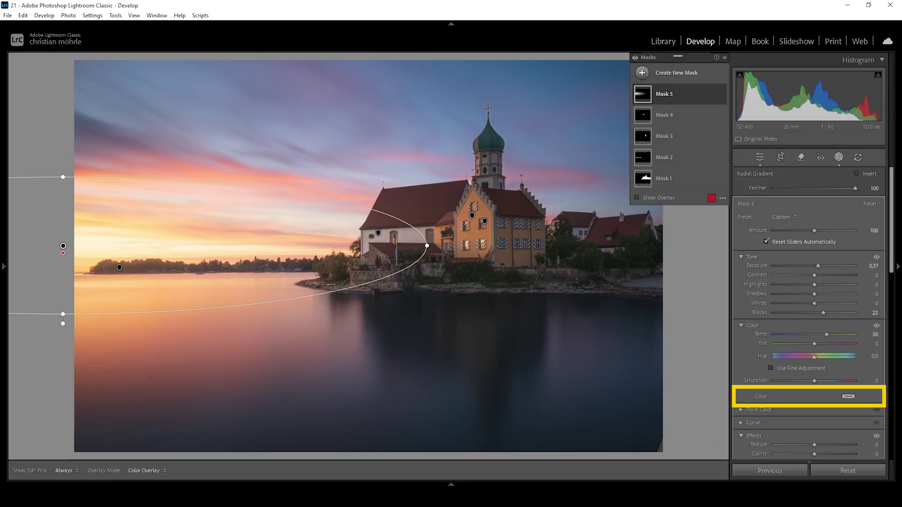
{"action": "left_click", "coordinate": [849, 397]}
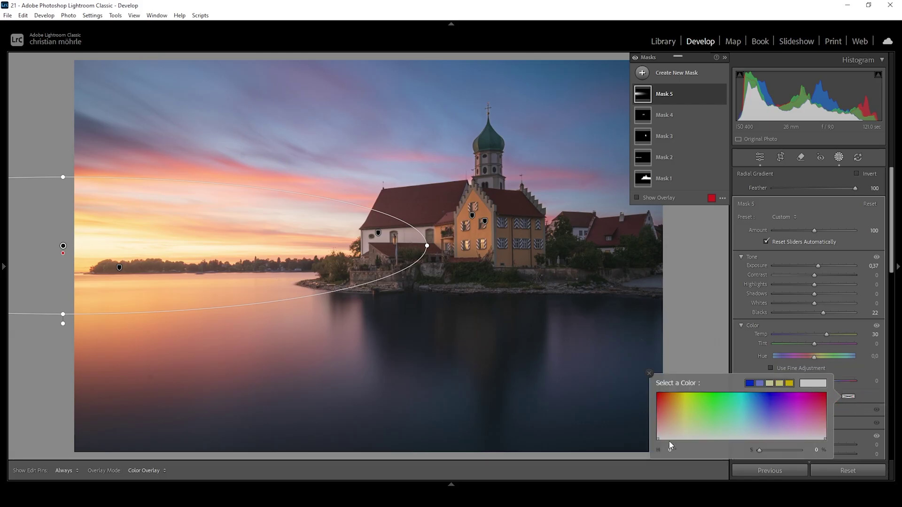
{"action": "left_click_drag", "start_coordinate": [670, 425], "coordinate": [669, 411]}
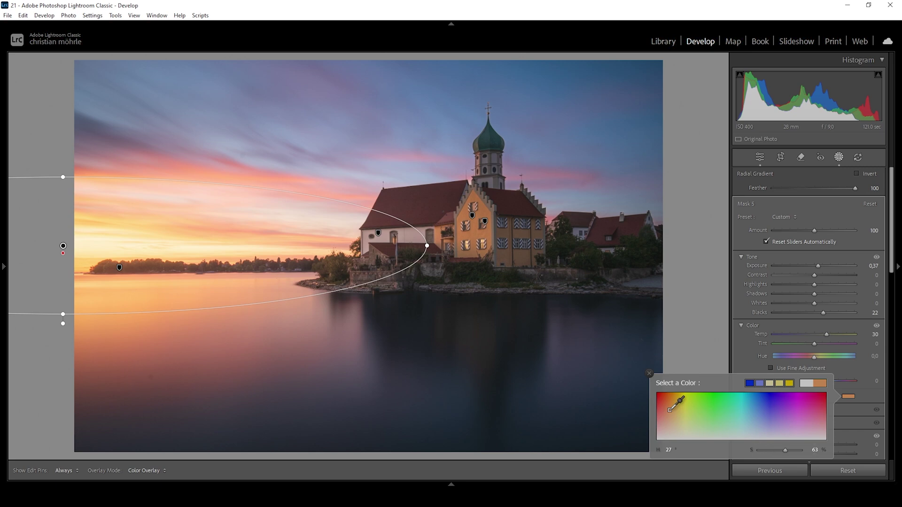
{"action": "left_click_drag", "start_coordinate": [670, 410], "coordinate": [668, 410]}
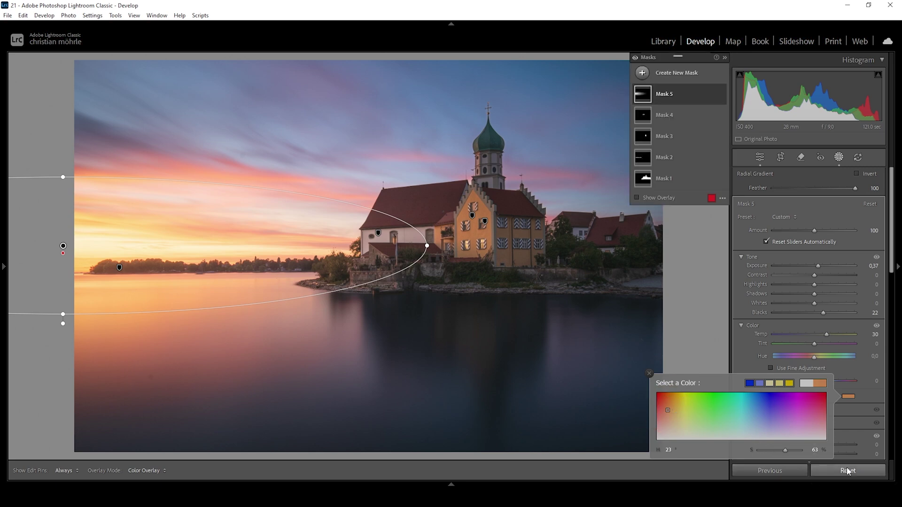
{"action": "left_click_drag", "start_coordinate": [785, 450], "coordinate": [793, 450]}
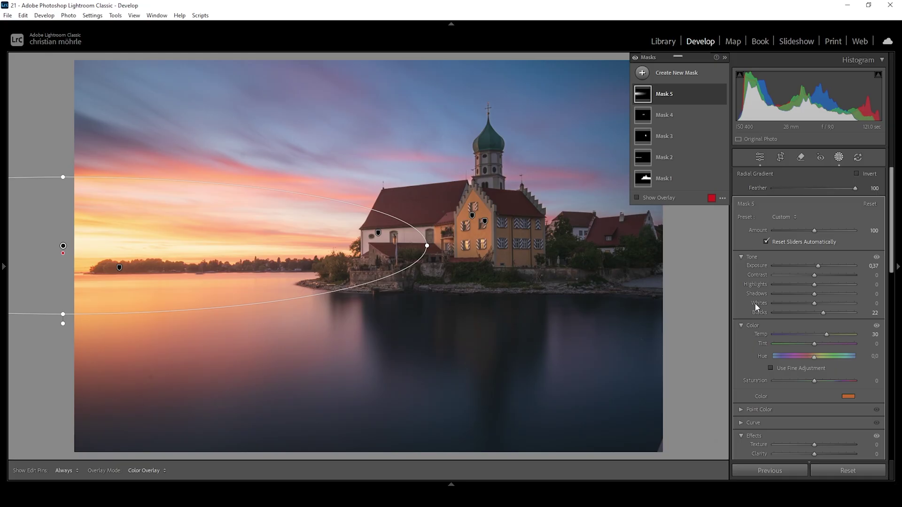
- Add a smaller radial gradient mask over the brightest glow at the photo's left edge, with exposure 0.51 and blacks 17
{"action": "left_click", "coordinate": [641, 73]}
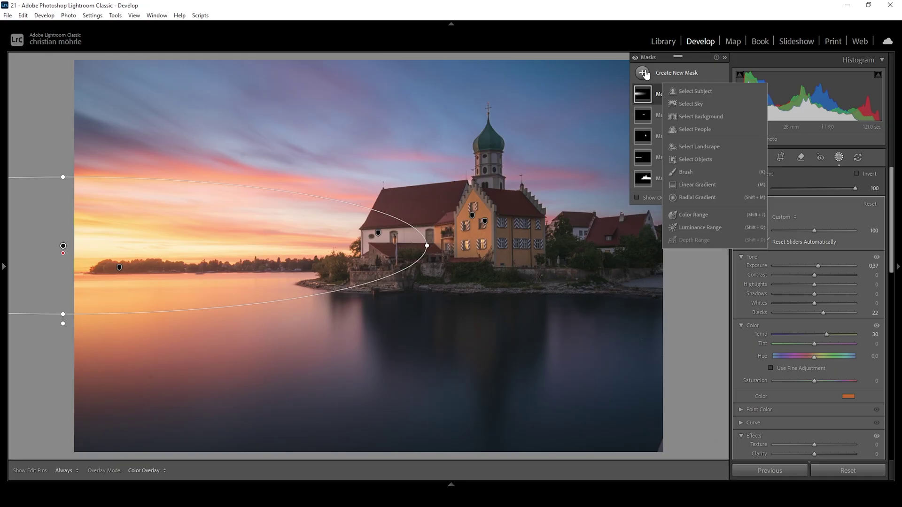
{"action": "left_click", "coordinate": [705, 198]}
{"action": "left_click_drag", "start_coordinate": [52, 273], "coordinate": [158, 324]}
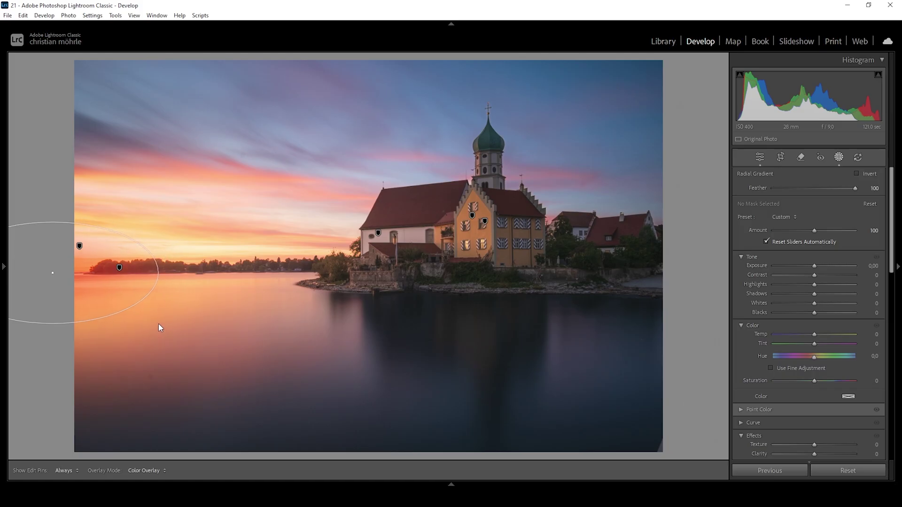
{"action": "left_click_drag", "start_coordinate": [53, 273], "coordinate": [60, 247]}
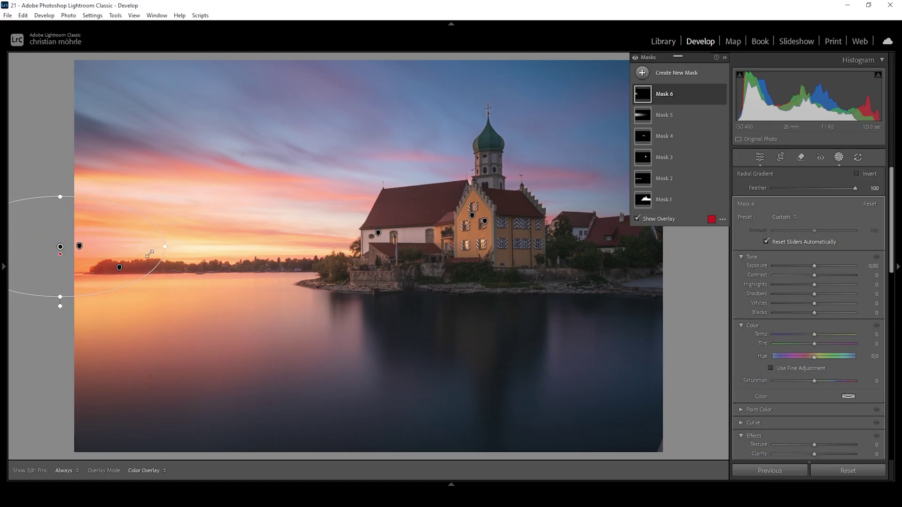
{"action": "left_click_drag", "start_coordinate": [164, 246], "coordinate": [178, 246]}
{"action": "left_click_drag", "start_coordinate": [60, 297], "coordinate": [63, 306]}
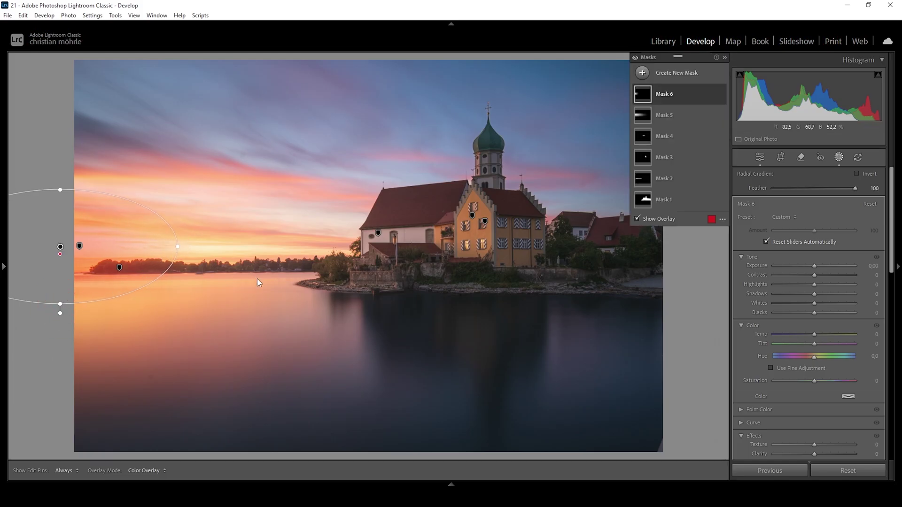
{"action": "mouse_move", "coordinate": [813, 266]}
{"action": "left_mouse_down"}
{"action": "mouse_move", "coordinate": [825, 264]}
{"action": "mouse_move", "coordinate": [820, 269]}
{"action": "left_mouse_up"}
{"action": "left_click_drag", "start_coordinate": [815, 315], "coordinate": [806, 307]}
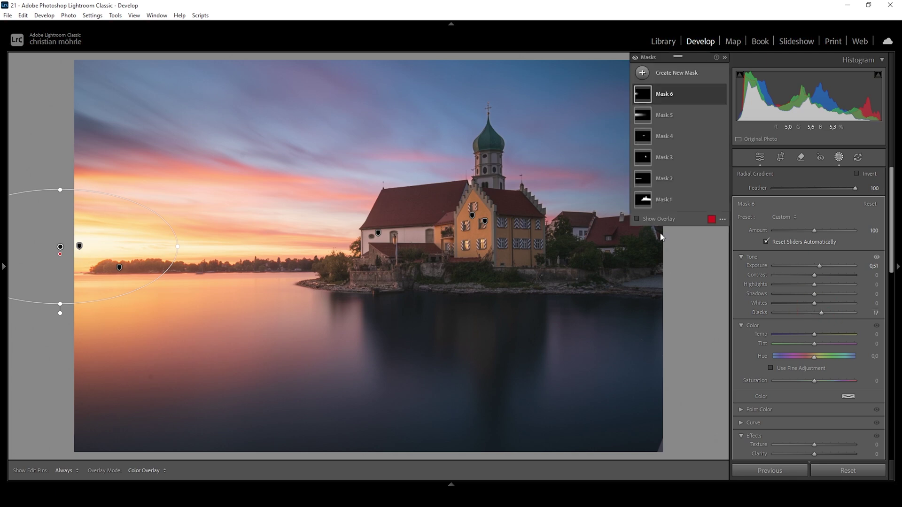
- Create a linear gradient mask over the upper sky, fading from the photo's top edge down to the base of the church tower
{"action": "left_click", "coordinate": [643, 74]}
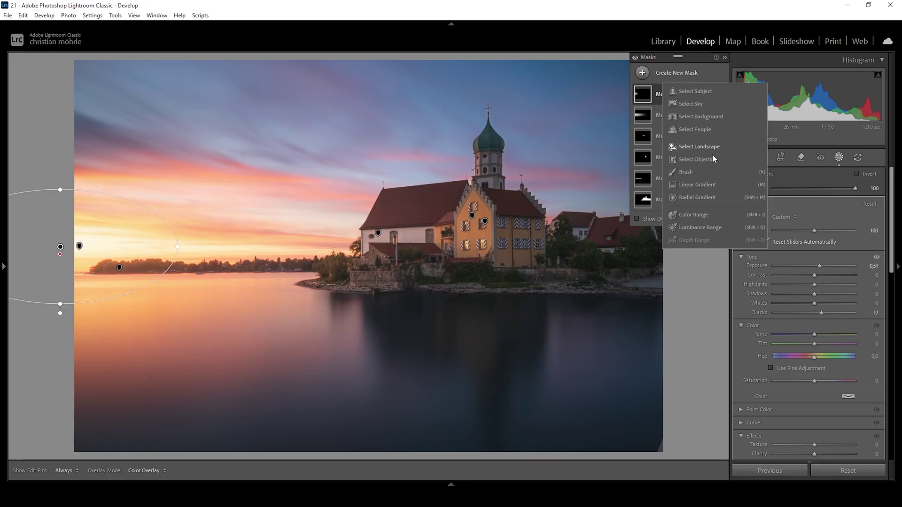
{"action": "key", "text": "Escape"}
{"action": "left_click", "coordinate": [708, 187]}
{"action": "key", "text": "m"}
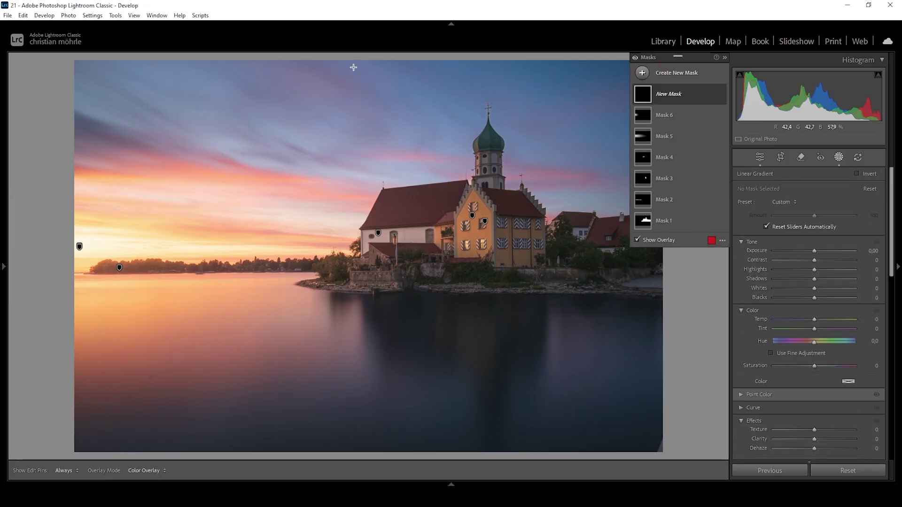
{"action": "left_click_drag", "start_coordinate": [353, 68], "coordinate": [354, 193]}
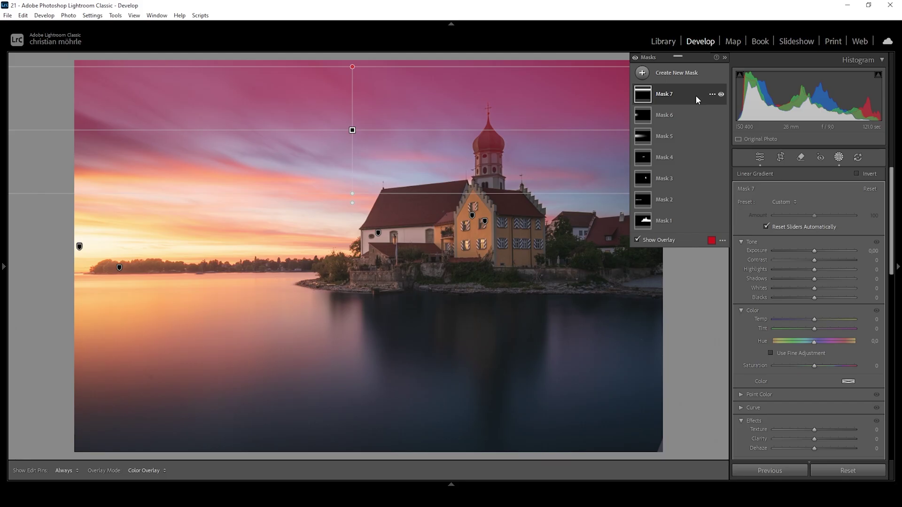
- Intersect the upper-sky gradient mask with a sky selection and set its exposure to -0.33
{"action": "right_click", "coordinate": [712, 100]}
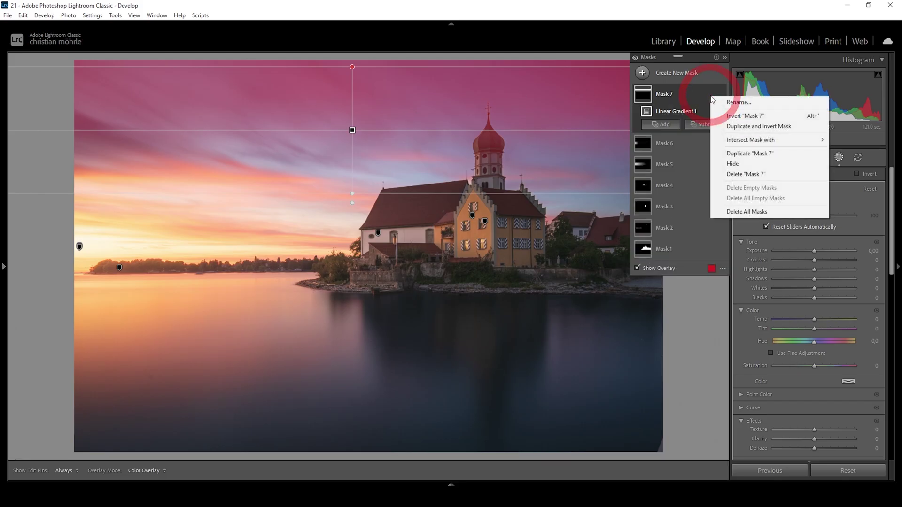
{"action": "mouse_move", "coordinate": [738, 143]}
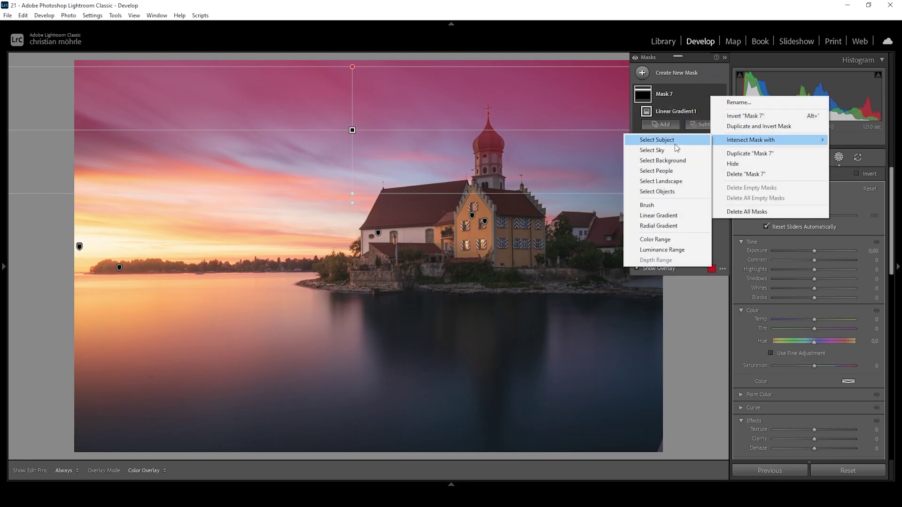
{"action": "left_click", "coordinate": [675, 150]}
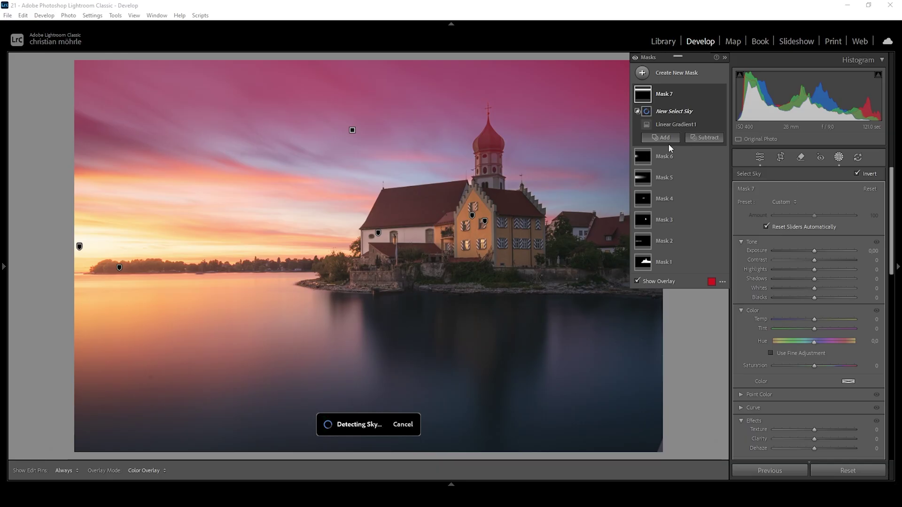
{"action": "left_click_drag", "start_coordinate": [814, 249], "coordinate": [810, 251]}
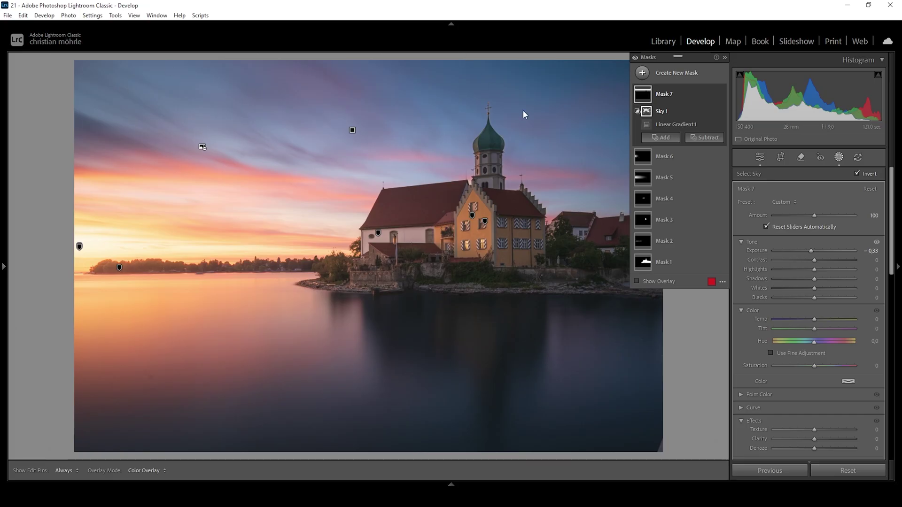
- Add a linear gradient mask over the lake, fading in from the shoreline down to the open water
{"action": "left_click", "coordinate": [642, 73]}
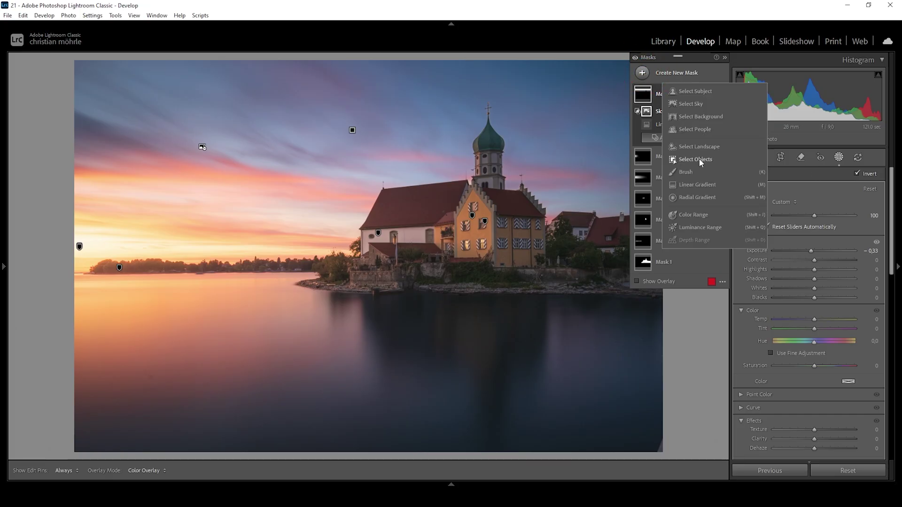
{"action": "left_click", "coordinate": [706, 186]}
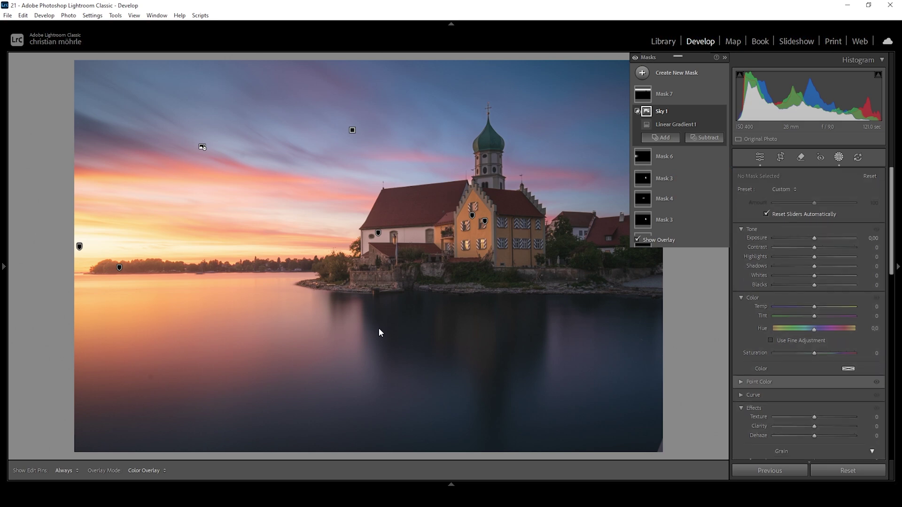
{"action": "left_click_drag", "start_coordinate": [365, 325], "coordinate": [365, 278]}
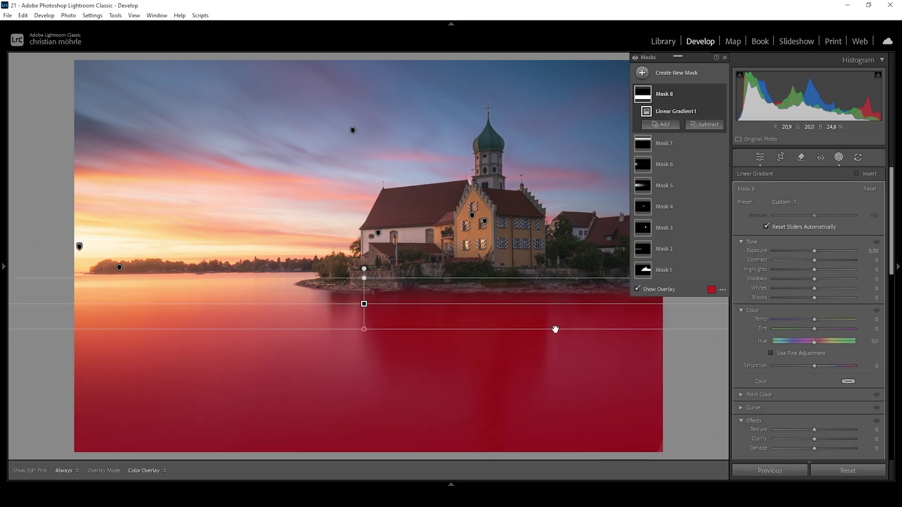
- Slightly raise the water mask's exposure and whites, and set its texture to 17
{"action": "left_click", "coordinate": [814, 253]}
{"action": "left_click_drag", "start_coordinate": [814, 254], "coordinate": [816, 254]}
{"action": "left_click_drag", "start_coordinate": [814, 288], "coordinate": [816, 287]}
{"action": "scroll", "coordinate": [821, 356], "scroll_direction": "down", "scroll_amount": 4}
{"action": "left_click", "coordinate": [813, 246]}
{"action": "left_click_drag", "start_coordinate": [814, 246], "coordinate": [828, 246]}
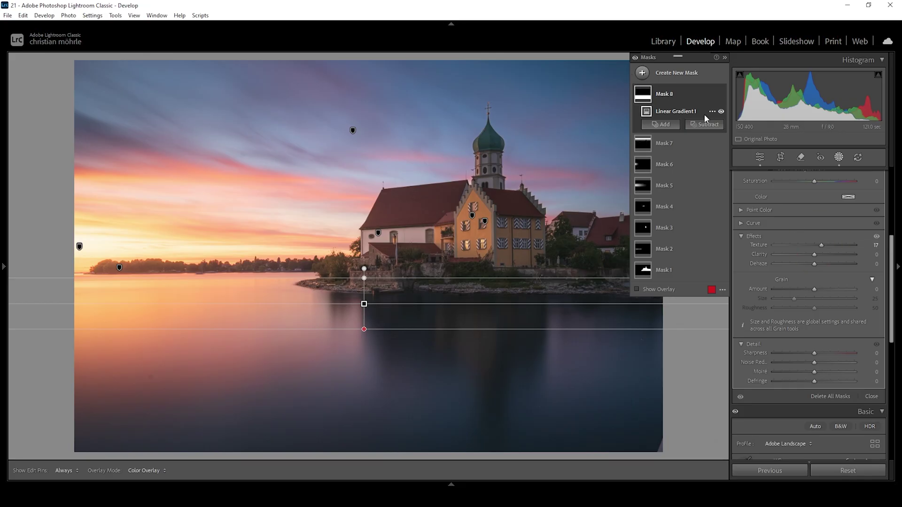
- Compare the photo with and without all masks, and leave masking
{"action": "left_click", "coordinate": [635, 58]}
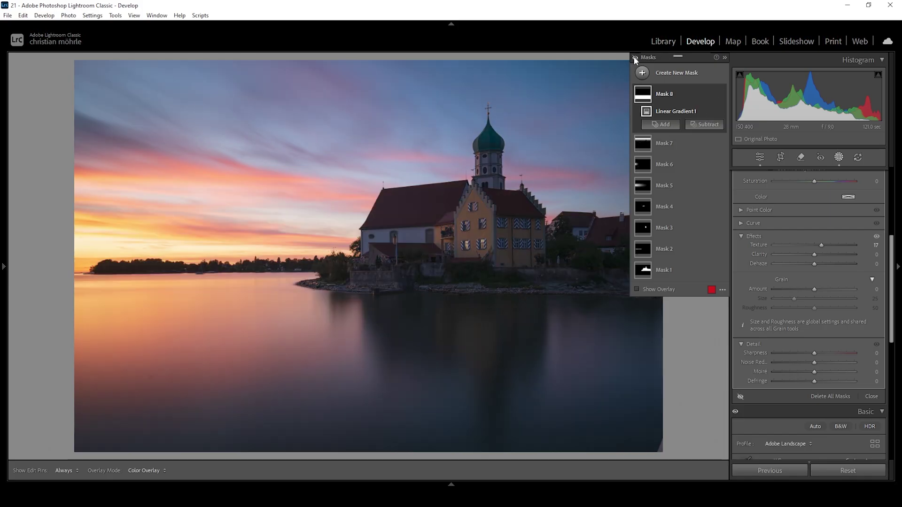
{"action": "left_click", "coordinate": [635, 59]}
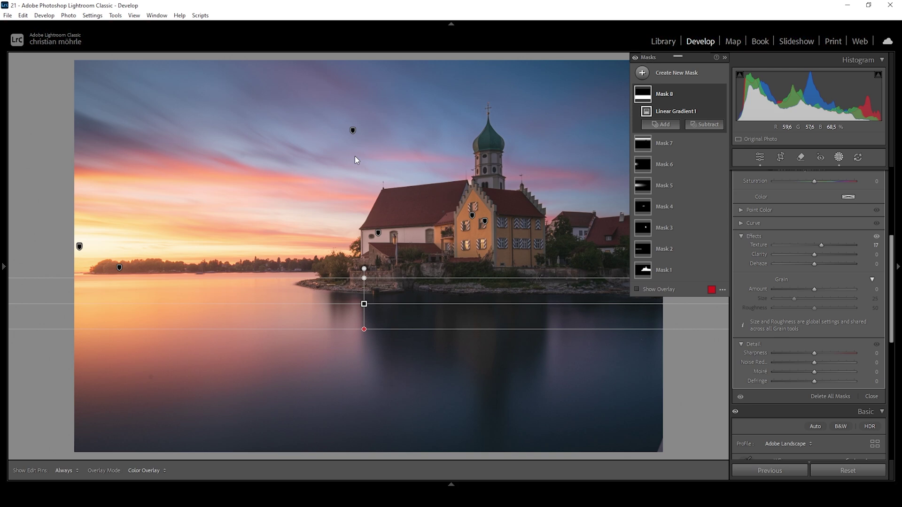
{"action": "left_click", "coordinate": [754, 157]}
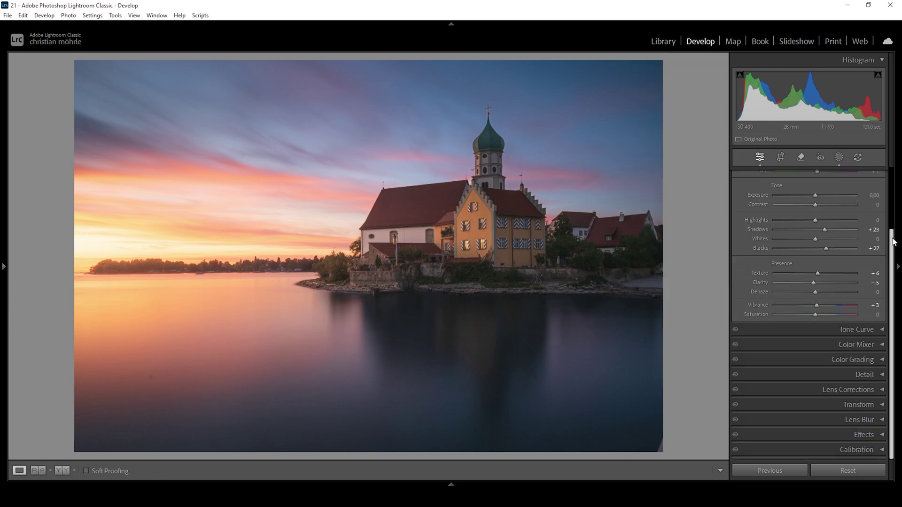
- In the Color Mixer, set the blue hue to -7, shift the purple hue slightly toward magenta and the yellow hue toward orange
{"action": "left_click_drag", "start_coordinate": [894, 242], "coordinate": [894, 147]}
{"action": "left_click", "coordinate": [880, 175]}
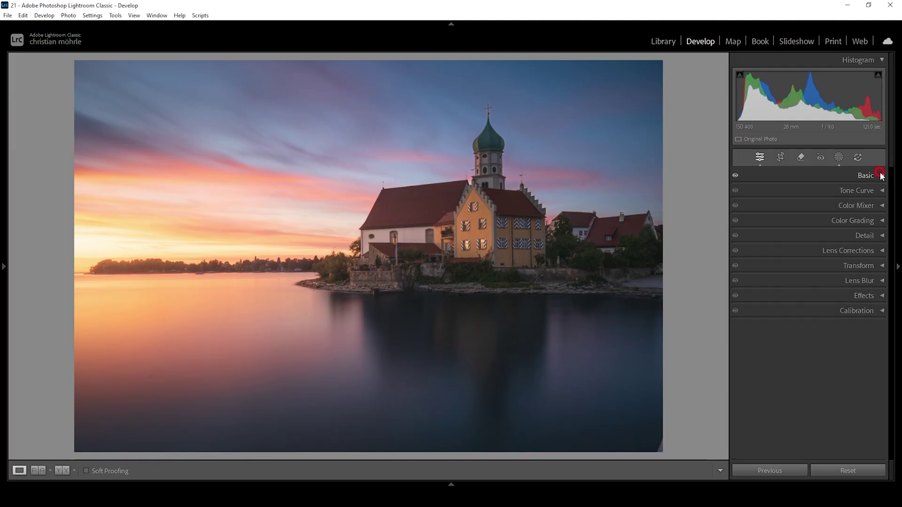
{"action": "left_click", "coordinate": [875, 205]}
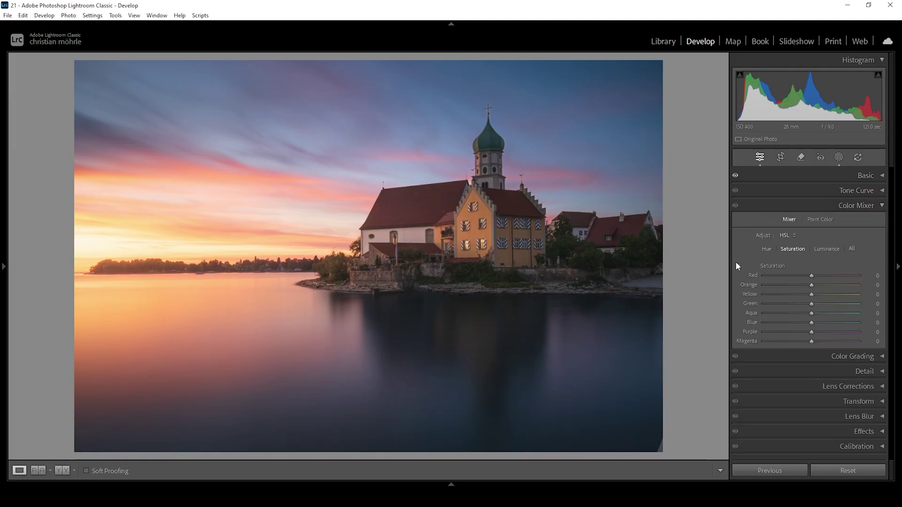
{"action": "left_click", "coordinate": [766, 249]}
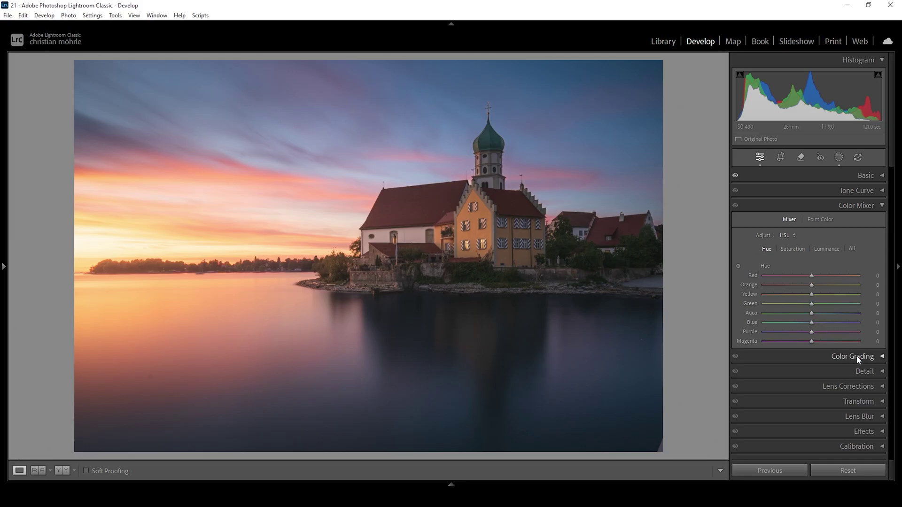
{"action": "left_click_drag", "start_coordinate": [812, 323], "coordinate": [809, 325]}
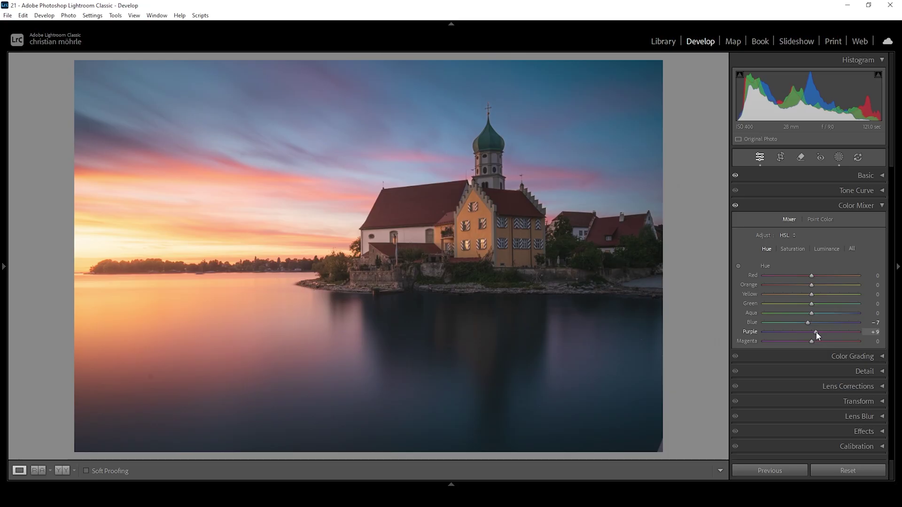
{"action": "left_click_drag", "start_coordinate": [814, 331], "coordinate": [814, 332]}
{"action": "left_click_drag", "start_coordinate": [812, 297], "coordinate": [805, 297]}
{"action": "left_click", "coordinate": [855, 204]}
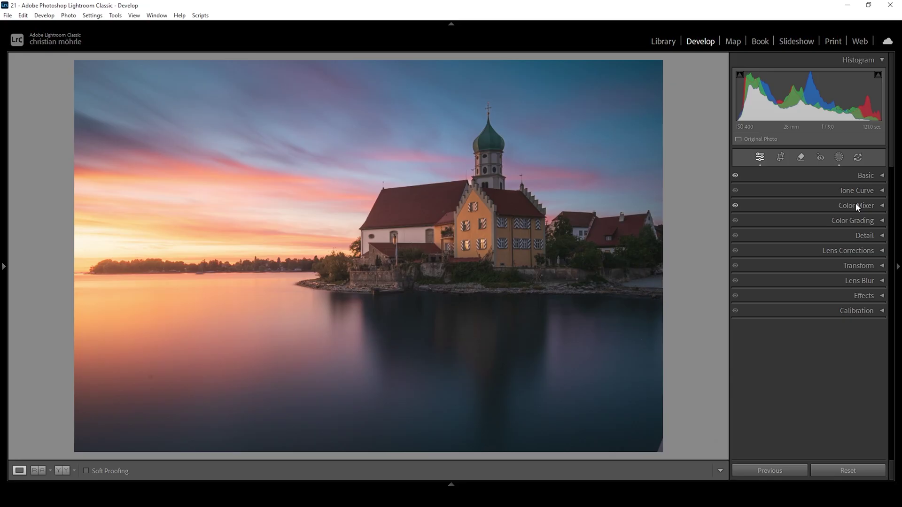
- Color grade the highlights with hue 22 and saturation 21, and the midtones with hue 24 and a slight saturation
{"action": "left_click", "coordinate": [863, 222]}
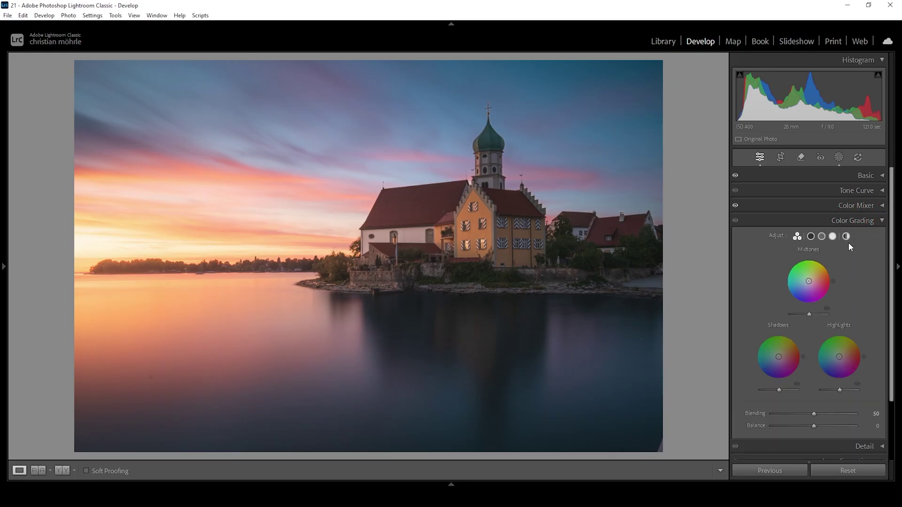
{"action": "left_click", "coordinate": [832, 237]}
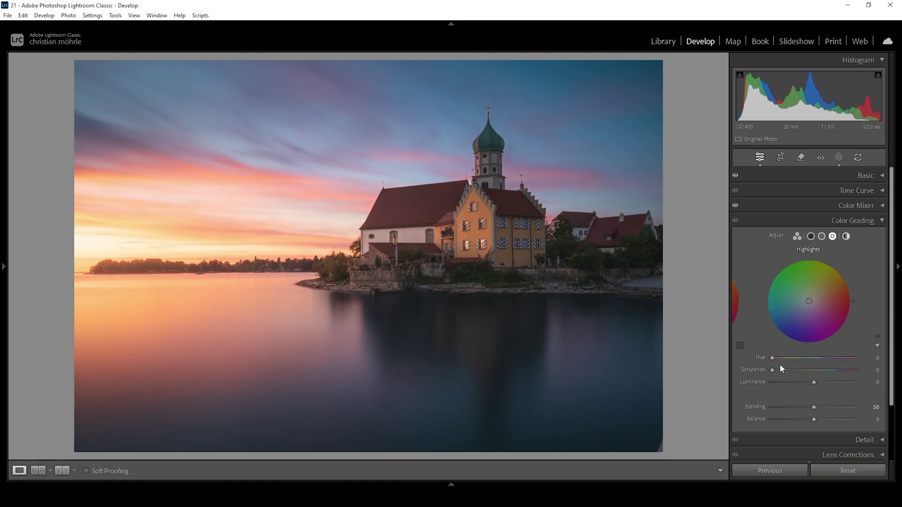
{"action": "left_click_drag", "start_coordinate": [773, 359], "coordinate": [791, 368]}
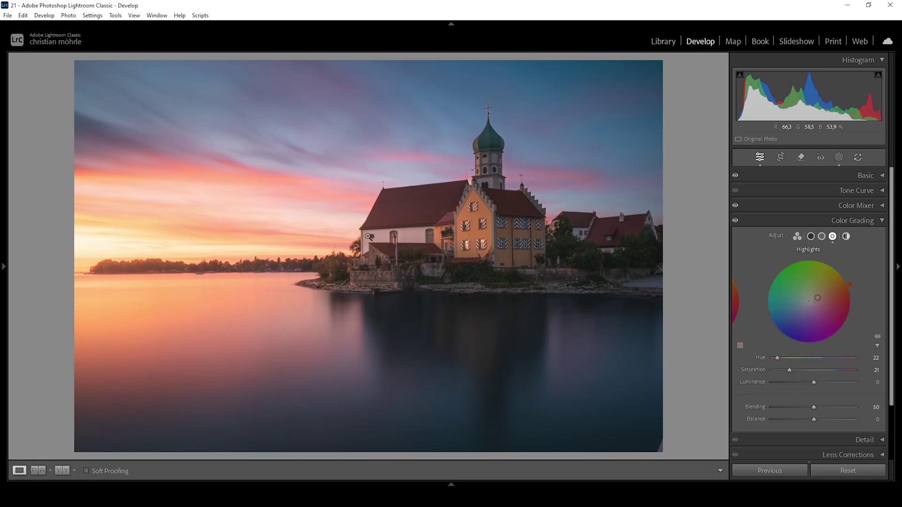
{"action": "left_click", "coordinate": [822, 236]}
{"action": "left_click_drag", "start_coordinate": [773, 359], "coordinate": [779, 358]}
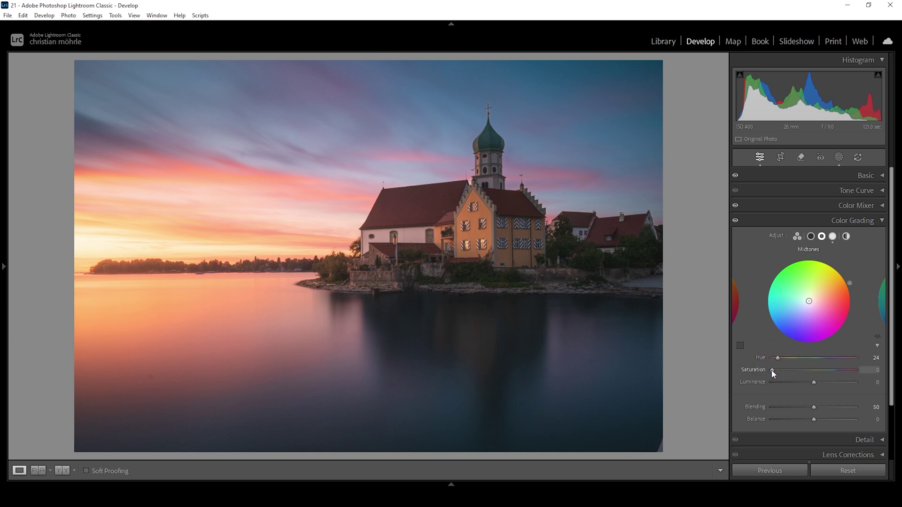
{"action": "left_click_drag", "start_coordinate": [772, 371], "coordinate": [778, 371]}
- Color grade the shadows with hue 218 and saturation 6, and the global tone with hue 26 and saturation 4
{"action": "left_click", "coordinate": [811, 236]}
{"action": "mouse_move", "coordinate": [769, 358]}
{"action": "left_mouse_down"}
{"action": "mouse_move", "coordinate": [824, 358]}
{"action": "mouse_move", "coordinate": [775, 370]}
{"action": "left_mouse_up"}
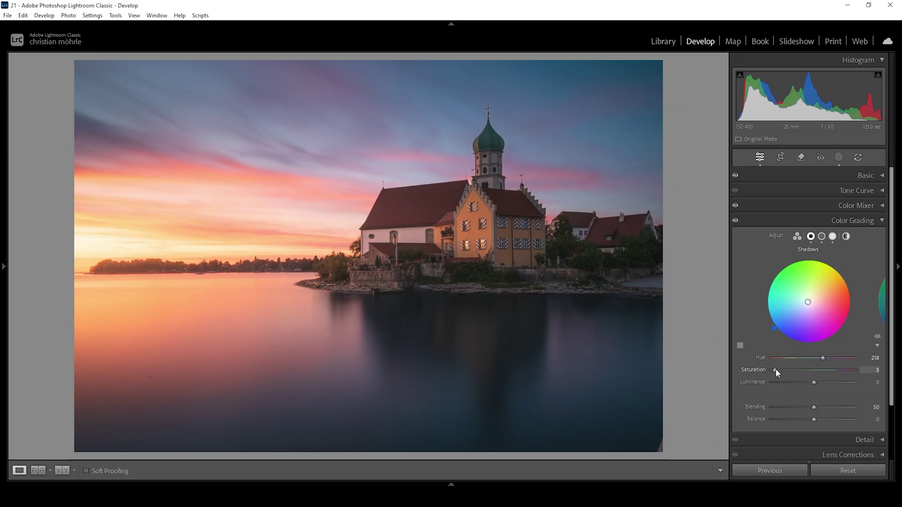
{"action": "left_click_drag", "start_coordinate": [776, 370], "coordinate": [778, 371]}
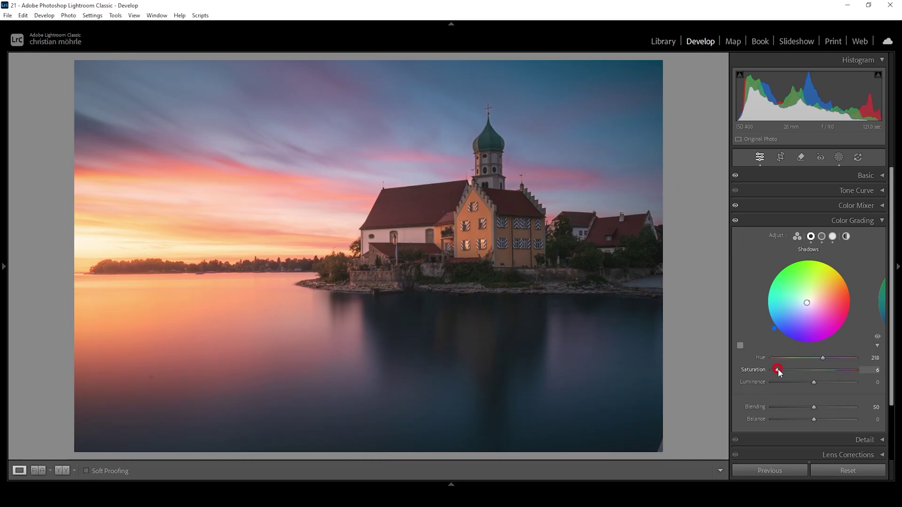
{"action": "left_click", "coordinate": [846, 236]}
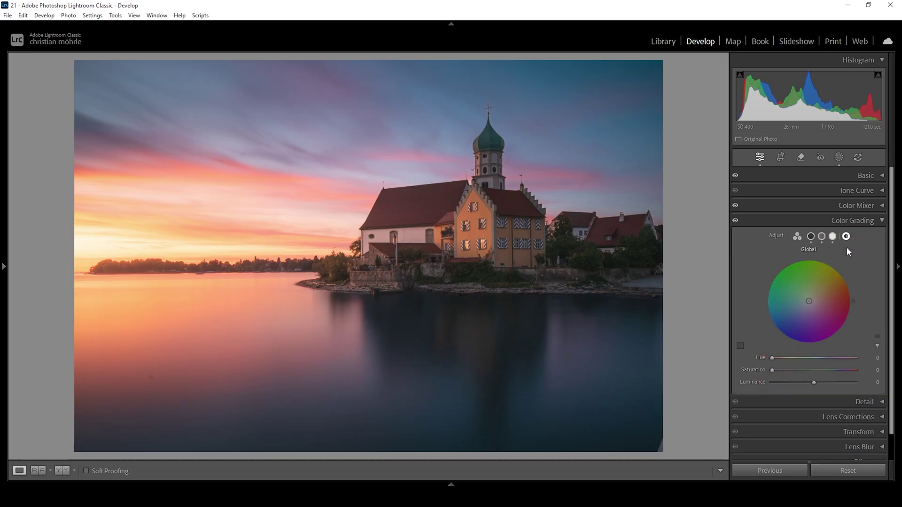
{"action": "left_click", "coordinate": [774, 357]}
{"action": "left_click_drag", "start_coordinate": [774, 357], "coordinate": [775, 370]}
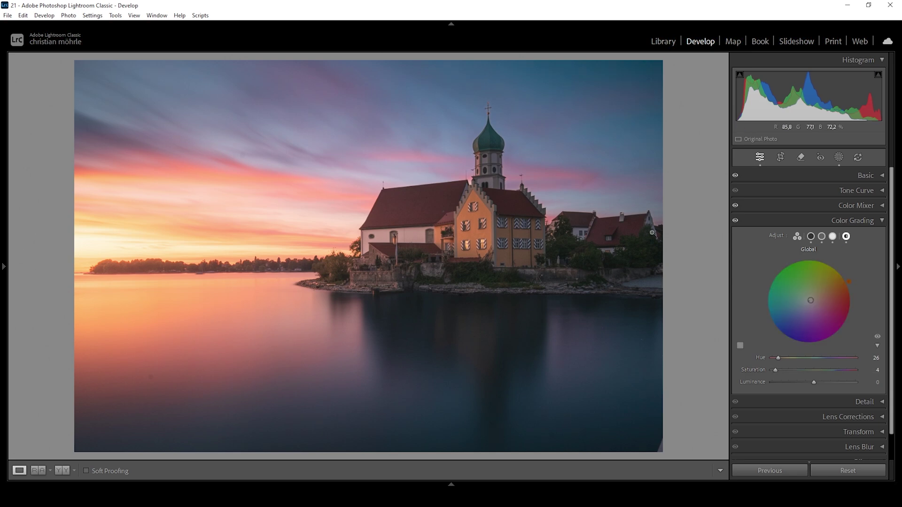
{"action": "left_click", "coordinate": [872, 221]}
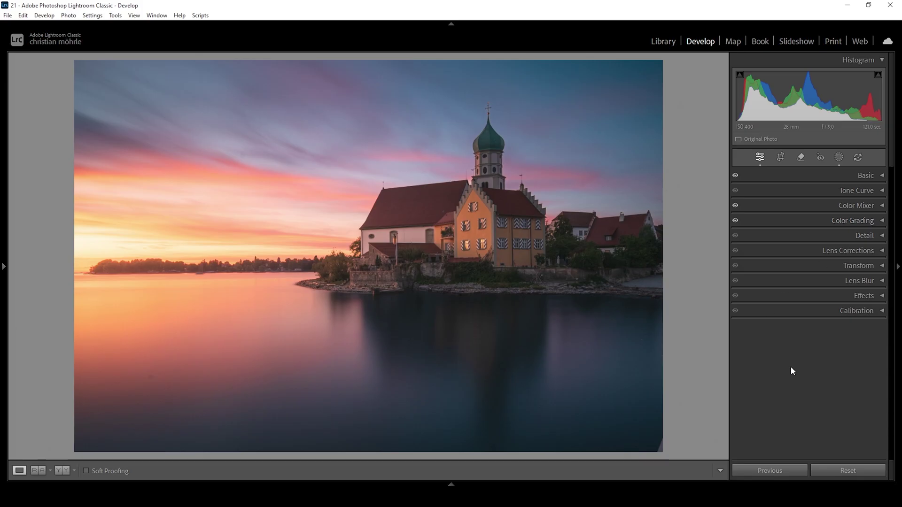
- Calibrate the blue primary with hue -6 and saturation +8
{"action": "left_click", "coordinate": [770, 312]}
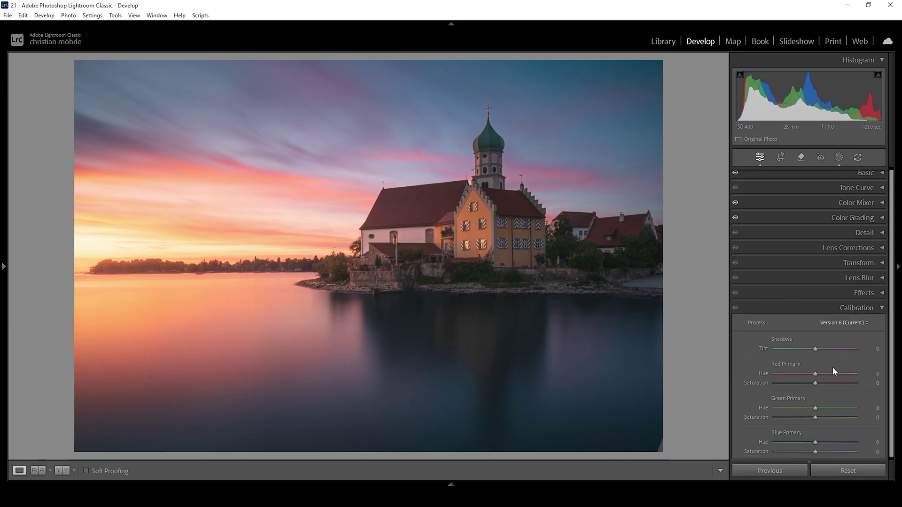
{"action": "left_click_drag", "start_coordinate": [815, 442], "coordinate": [814, 442]}
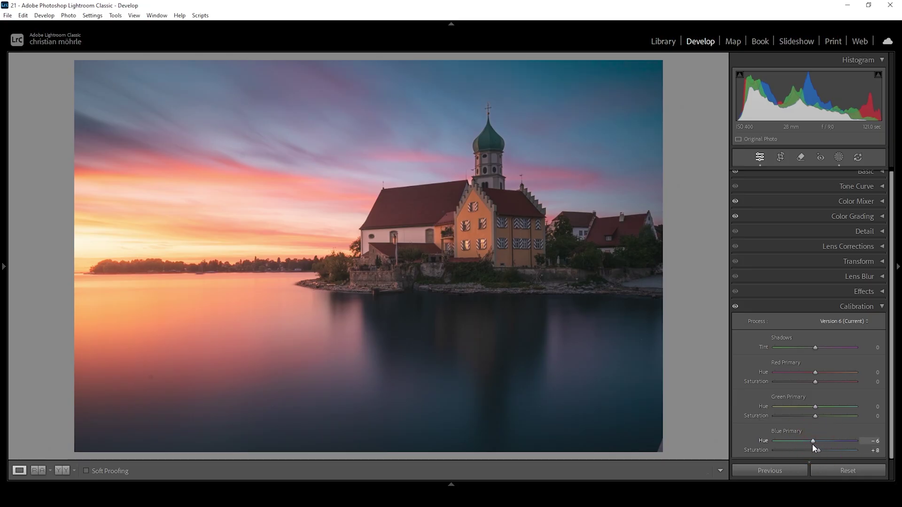
{"action": "left_click", "coordinate": [855, 306]}
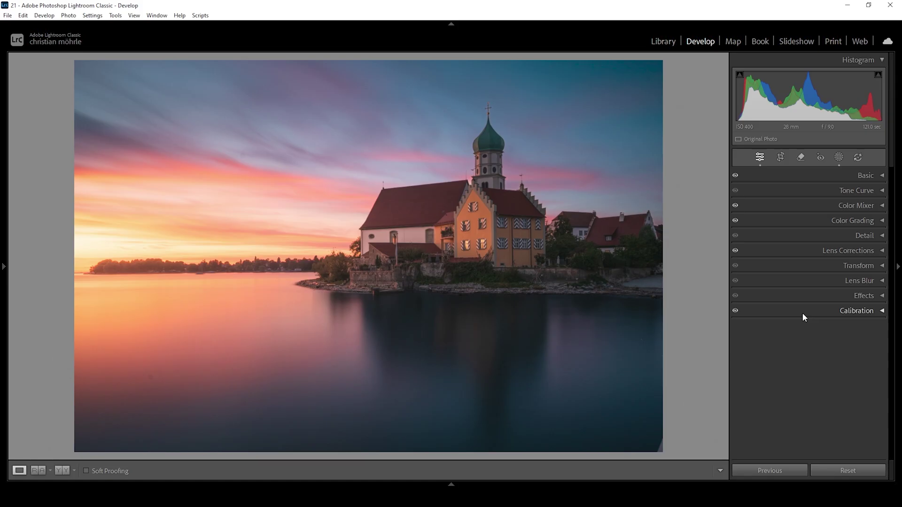
- Sharpen the photo with amount 73, radius 0.5, detail 100 and masking 49
{"action": "left_click", "coordinate": [860, 235]}
{"action": "scroll", "coordinate": [799, 347], "scroll_direction": "down", "scroll_amount": 1}
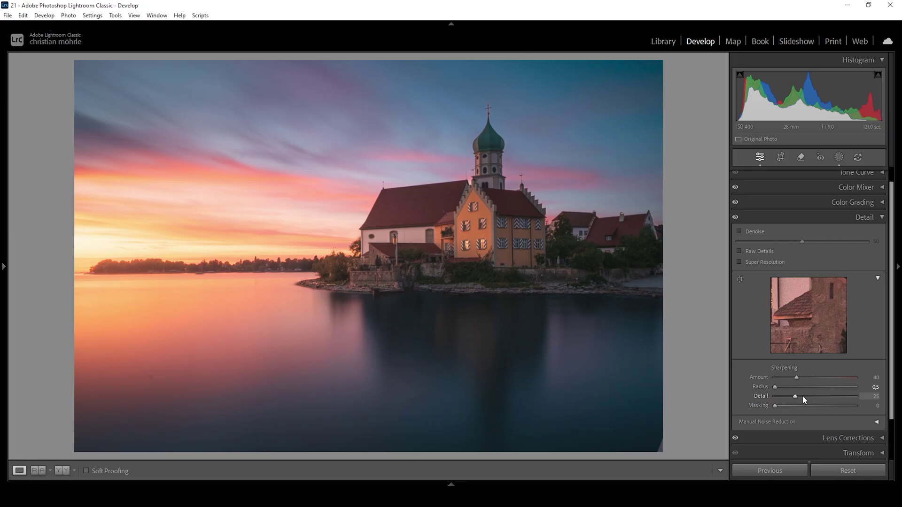
{"action": "left_click_drag", "start_coordinate": [797, 395], "coordinate": [878, 397]}
{"action": "left_click_drag", "start_coordinate": [775, 406], "coordinate": [815, 401]}
{"action": "left_click_drag", "start_coordinate": [800, 376], "coordinate": [816, 374]}
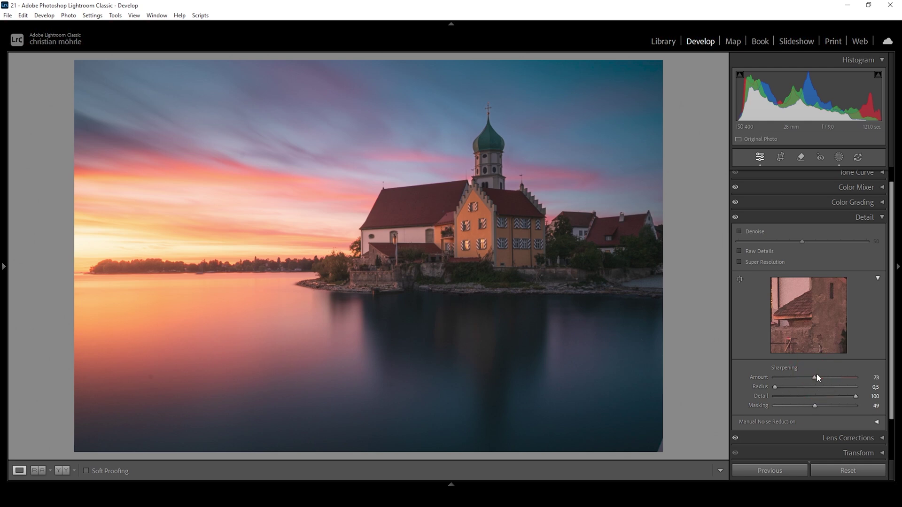